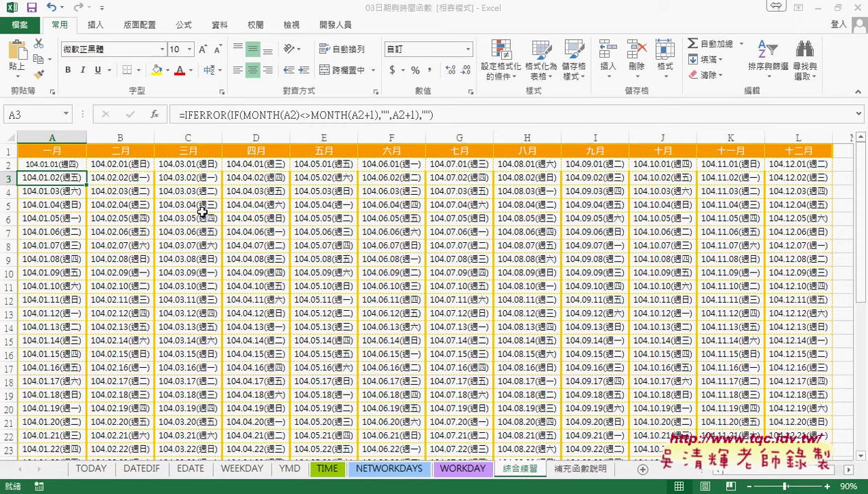
Step: Color the Saturday date 104.01.03 in A4 dark olive green on a light green fill
{"action": "left_click", "coordinate": [64, 164]}
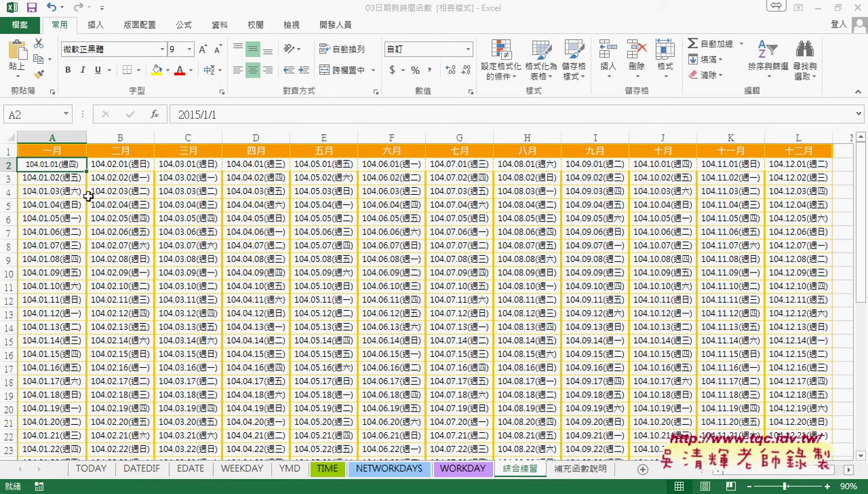
{"action": "left_click", "coordinate": [80, 191]}
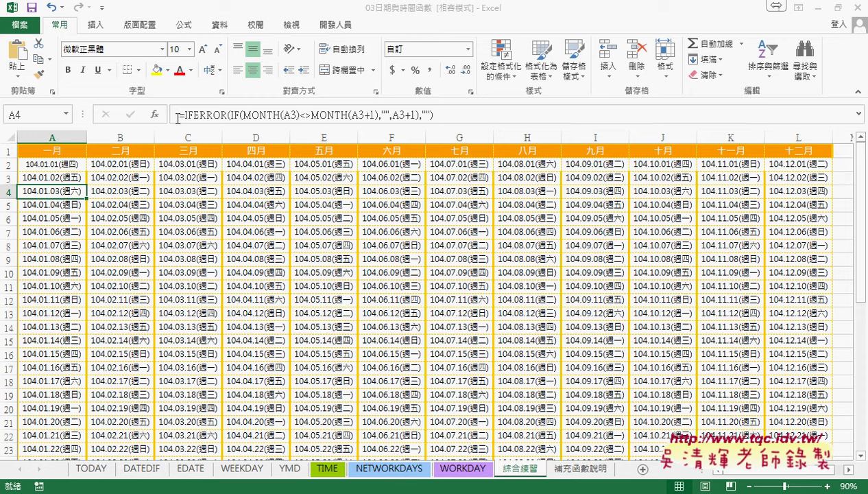
{"action": "left_click", "coordinate": [192, 71]}
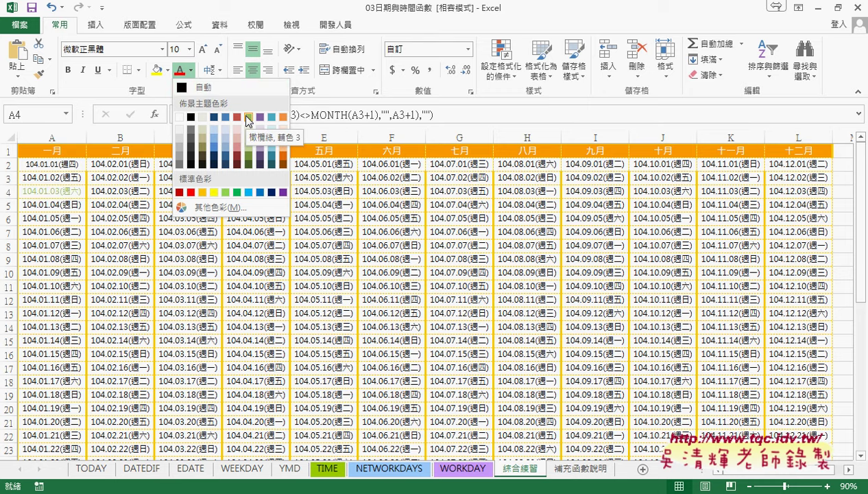
{"action": "left_click", "coordinate": [249, 171]}
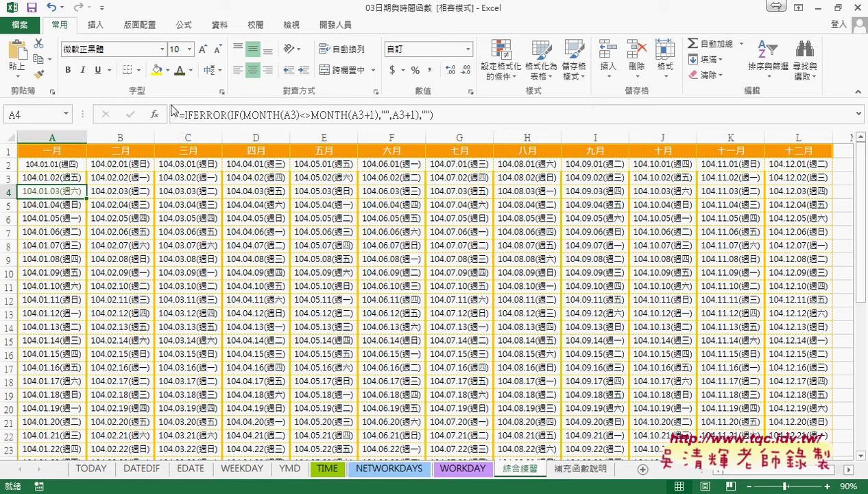
{"action": "left_click", "coordinate": [168, 70]}
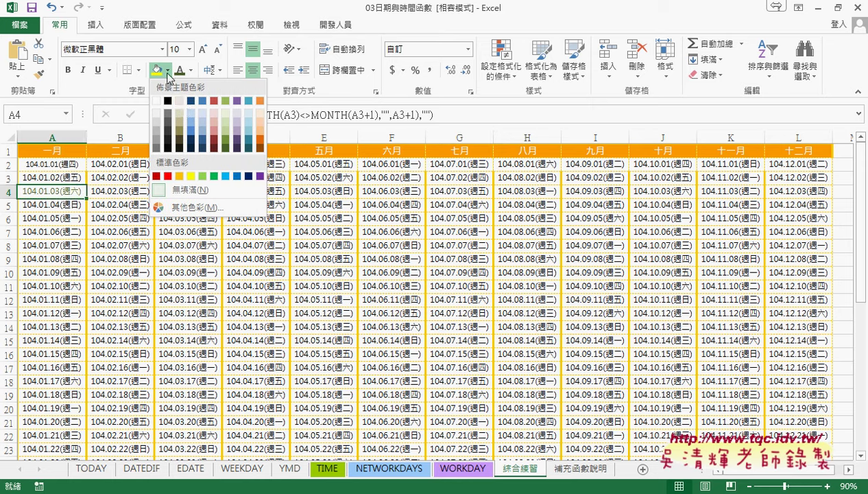
{"action": "left_click", "coordinate": [230, 118]}
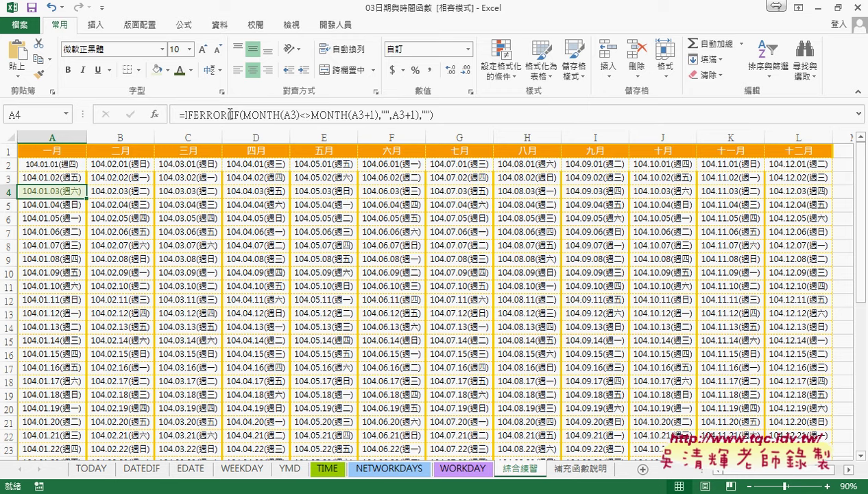
Step: Color the Sunday date 104.01.04 in A5 red on a yellow fill
{"action": "left_click", "coordinate": [70, 206]}
{"action": "left_click", "coordinate": [192, 70]}
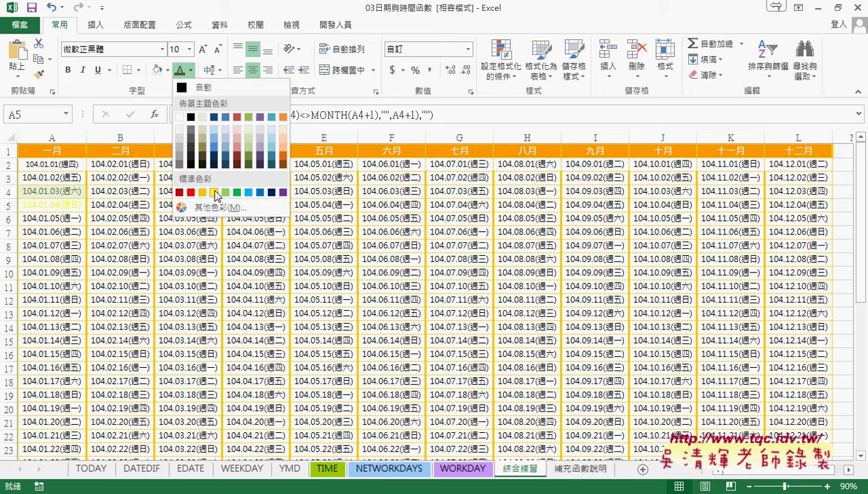
{"action": "left_click", "coordinate": [192, 192]}
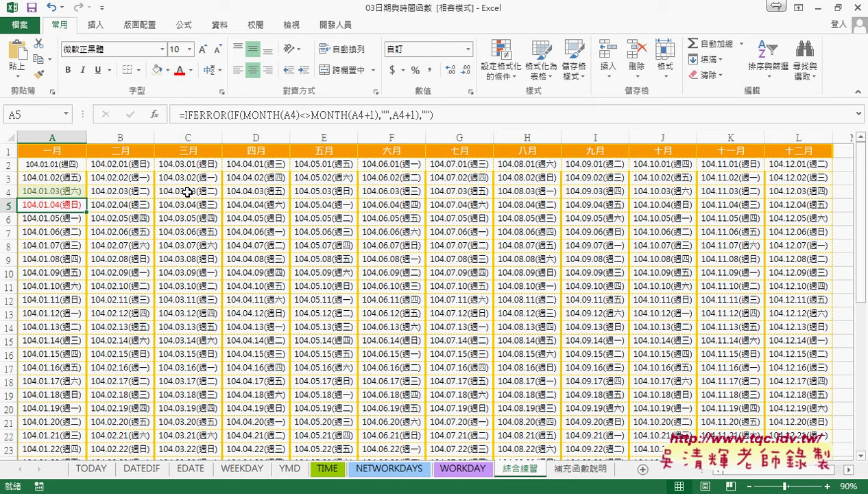
{"action": "left_click", "coordinate": [167, 70]}
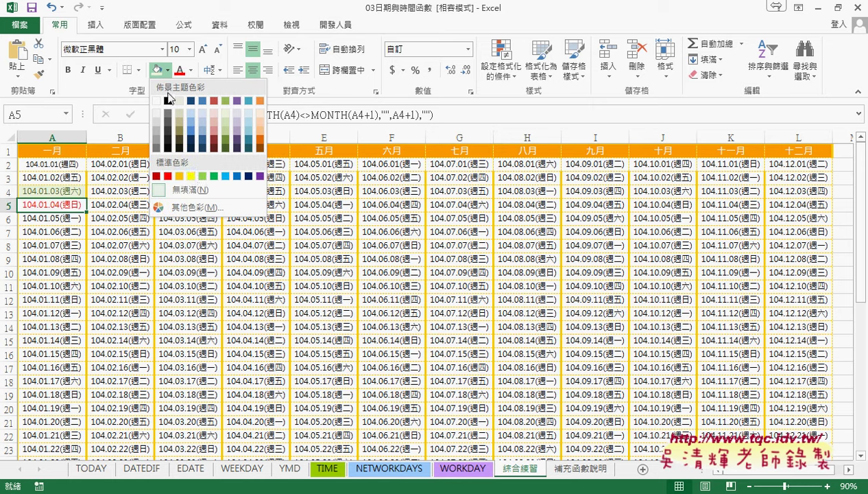
{"action": "left_click", "coordinate": [191, 177]}
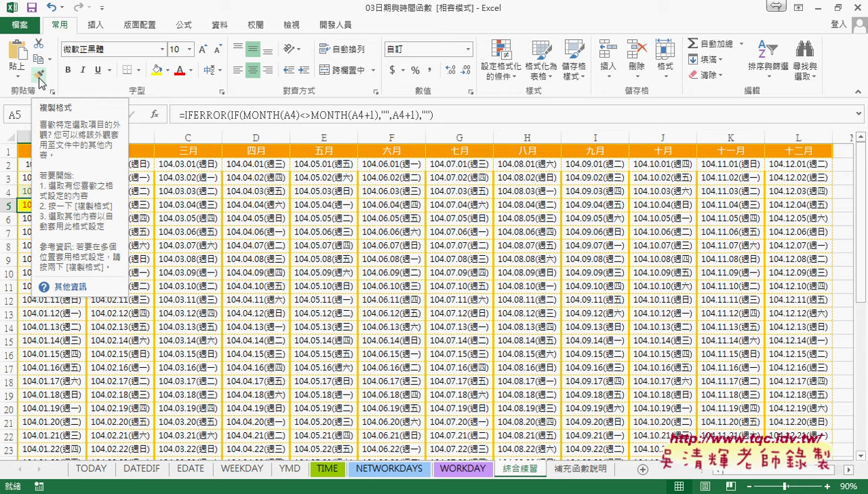
{"action": "left_click", "coordinate": [40, 82]}
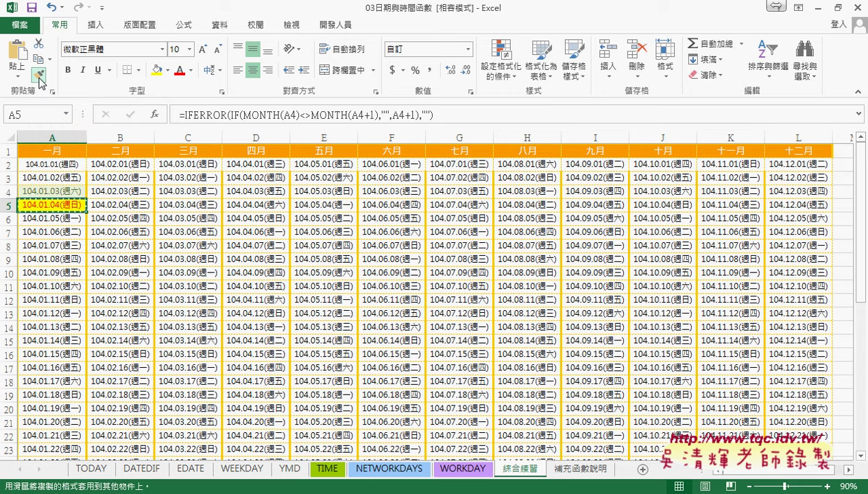
{"action": "left_click", "coordinate": [40, 81]}
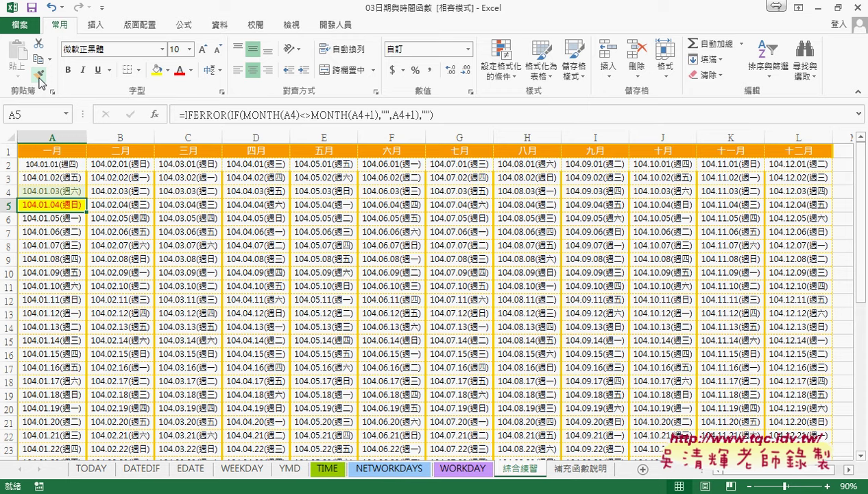
{"action": "left_click", "coordinate": [55, 301]}
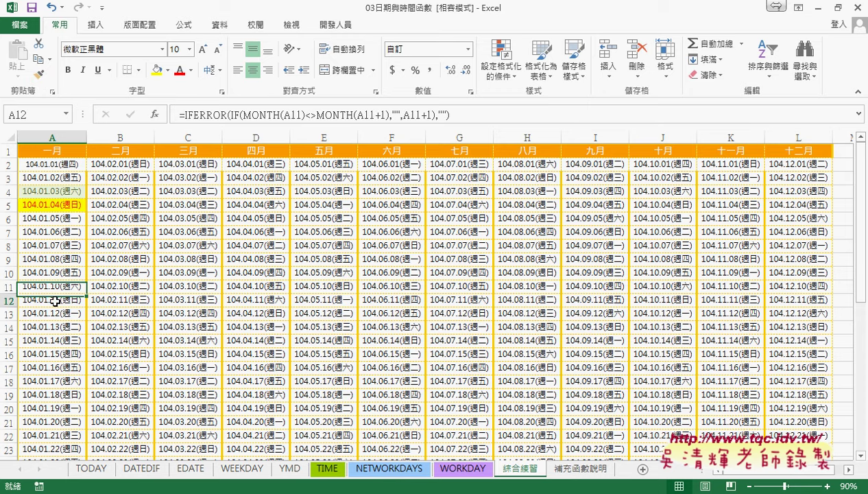
{"action": "left_click", "coordinate": [55, 206]}
{"action": "left_click", "coordinate": [40, 74]}
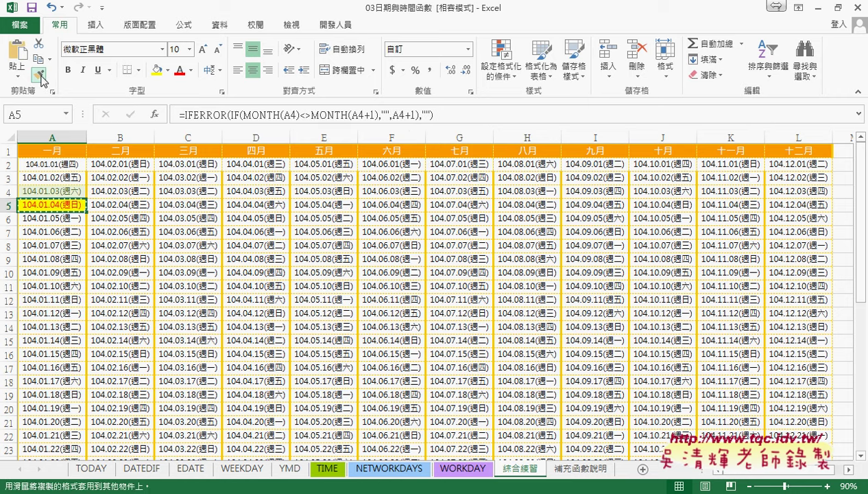
{"action": "left_click", "coordinate": [63, 300]}
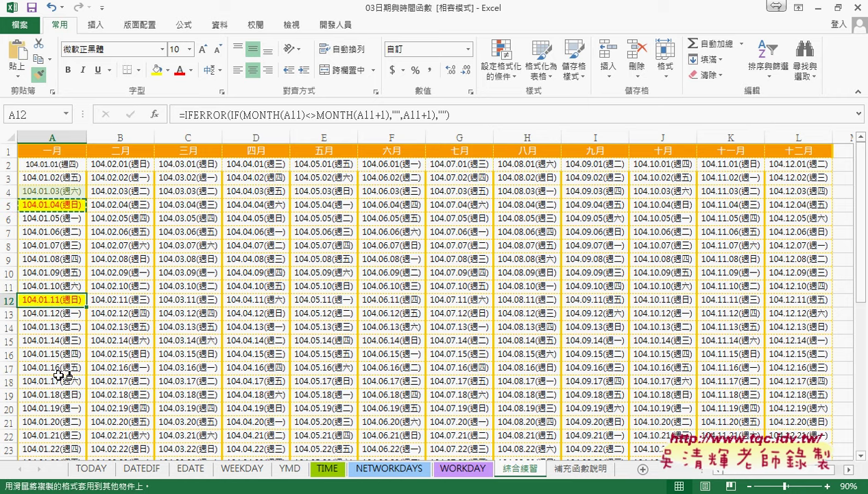
{"action": "left_click", "coordinate": [63, 396]}
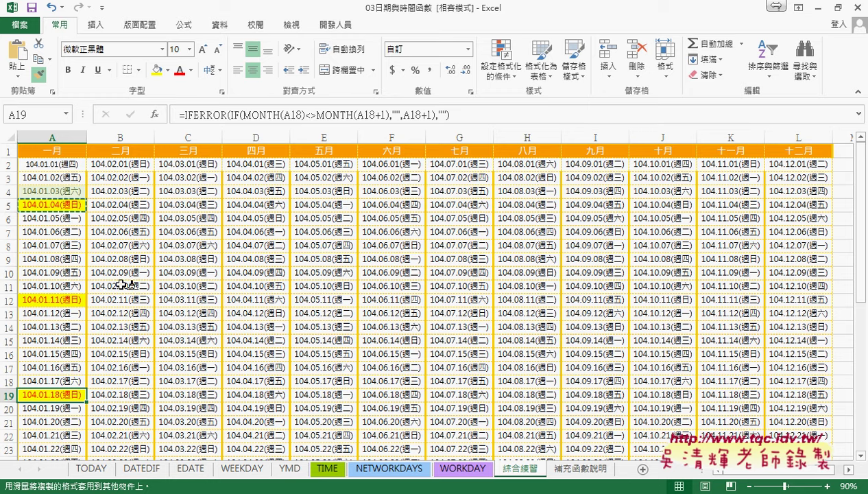
{"action": "left_click", "coordinate": [41, 76]}
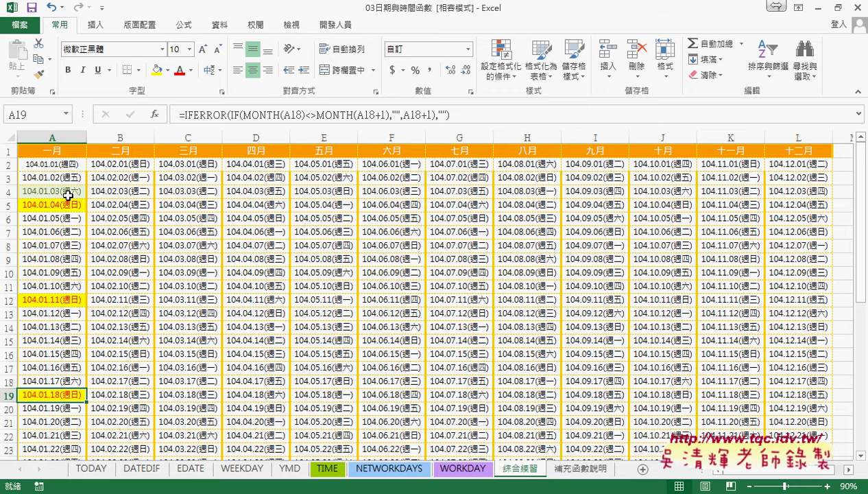
{"action": "key", "text": "ctrl+z"}
{"action": "key", "text": "ctrl+z"}
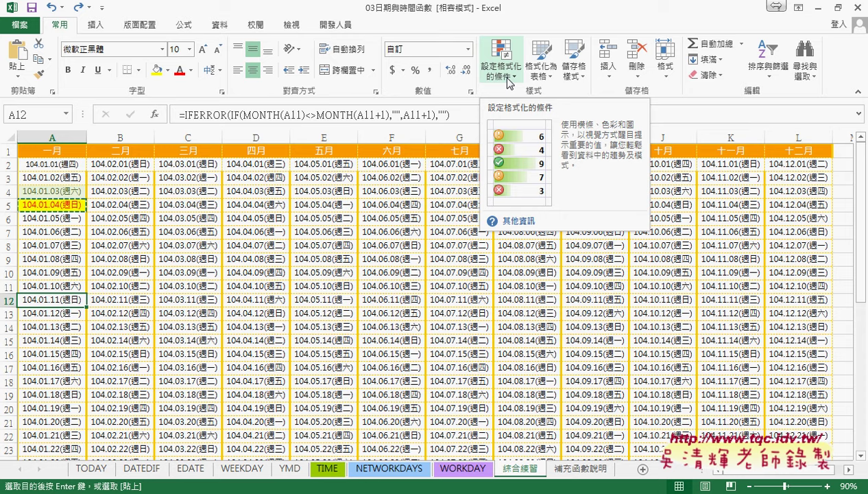
{"action": "left_click", "coordinate": [508, 81]}
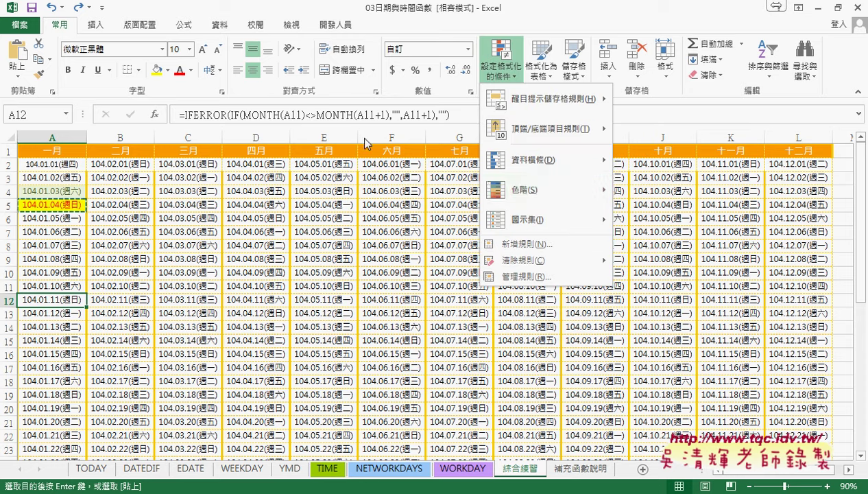
{"action": "left_click", "coordinate": [515, 244]}
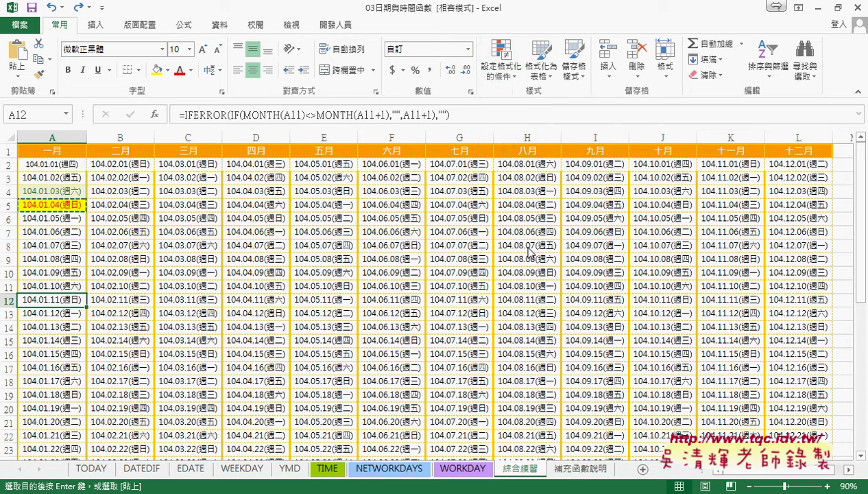
{"action": "left_click_drag", "start_coordinate": [363, 192], "coordinate": [460, 109]}
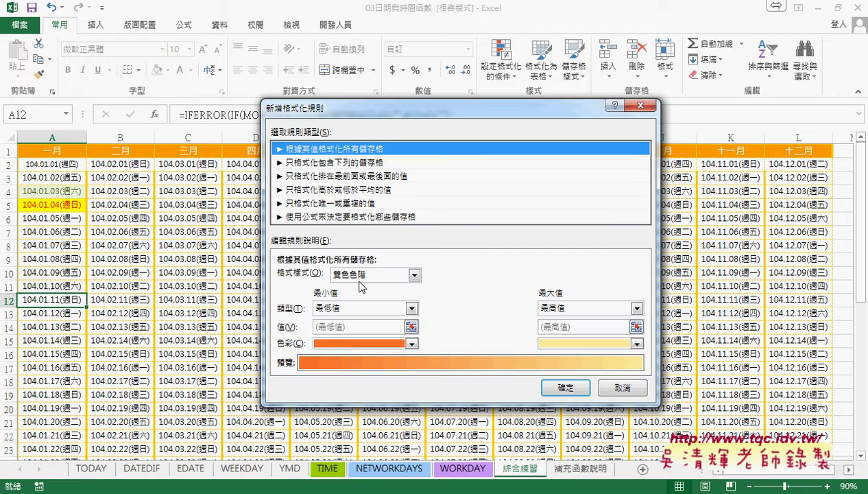
{"action": "left_click", "coordinate": [348, 163]}
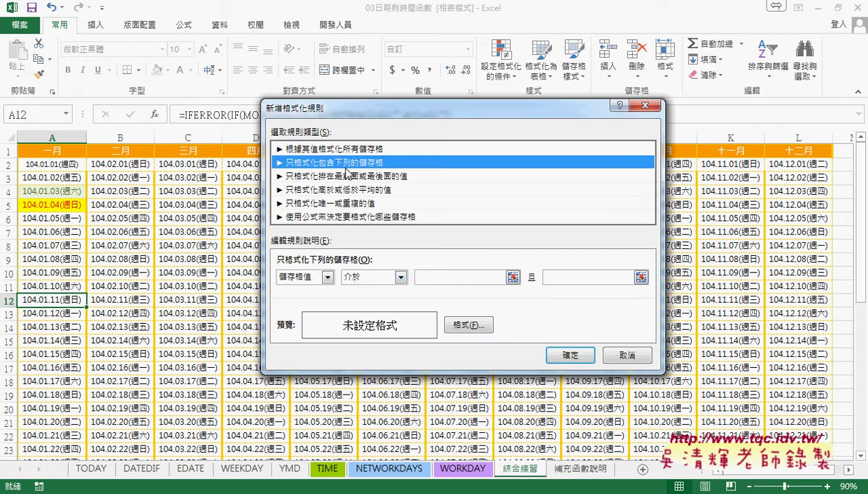
{"action": "left_click", "coordinate": [327, 277]}
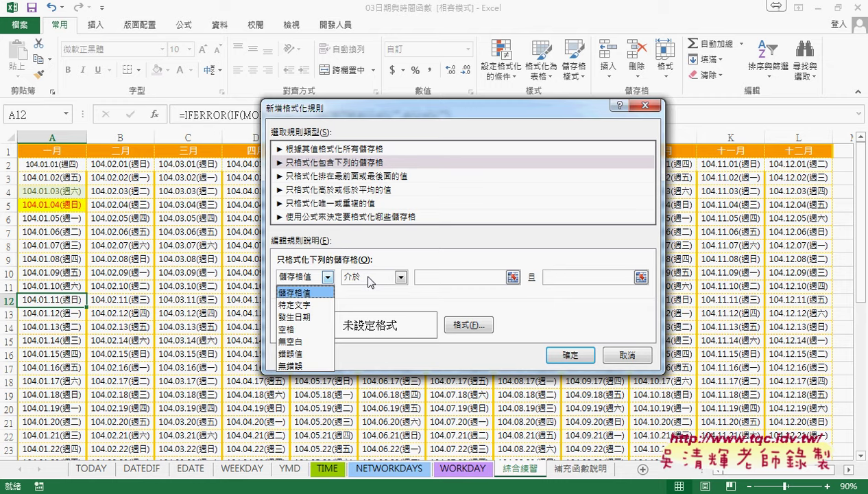
{"action": "left_click", "coordinate": [626, 351]}
{"action": "left_click", "coordinate": [625, 353]}
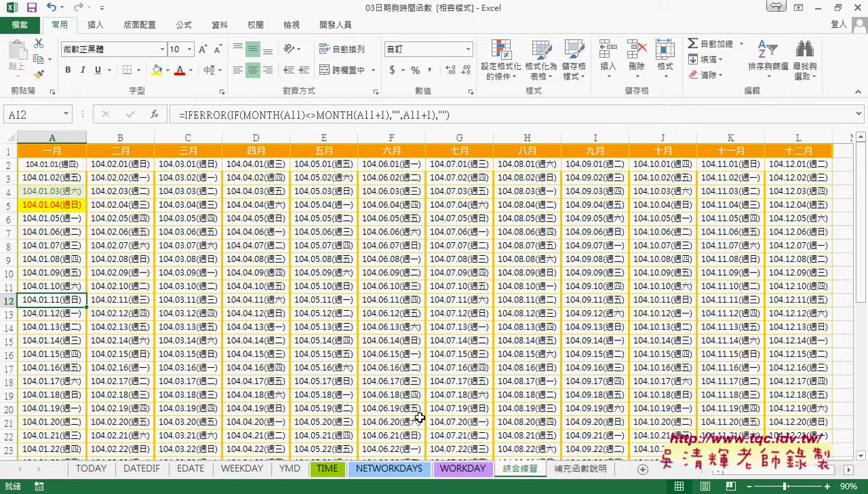
Step: On the WEEKDAY sheet, insert WEEKDAY from the 日期及時間 category into cell C3
{"action": "left_click", "coordinate": [245, 474]}
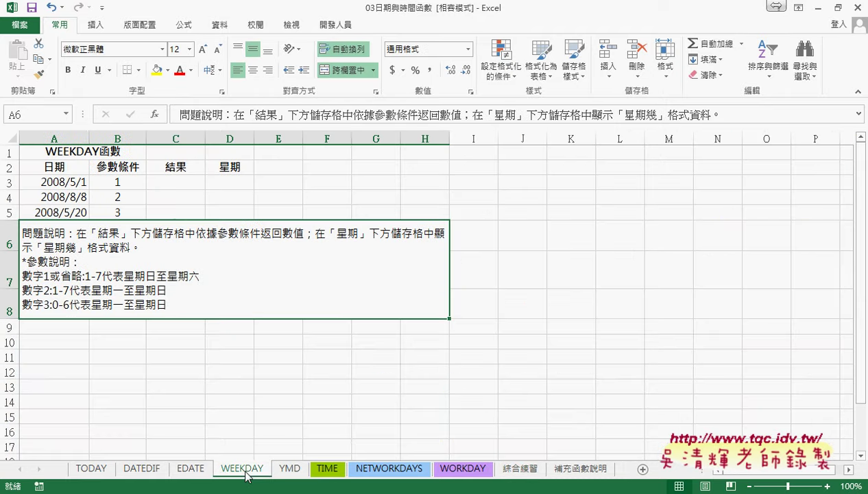
{"action": "left_click", "coordinate": [175, 183]}
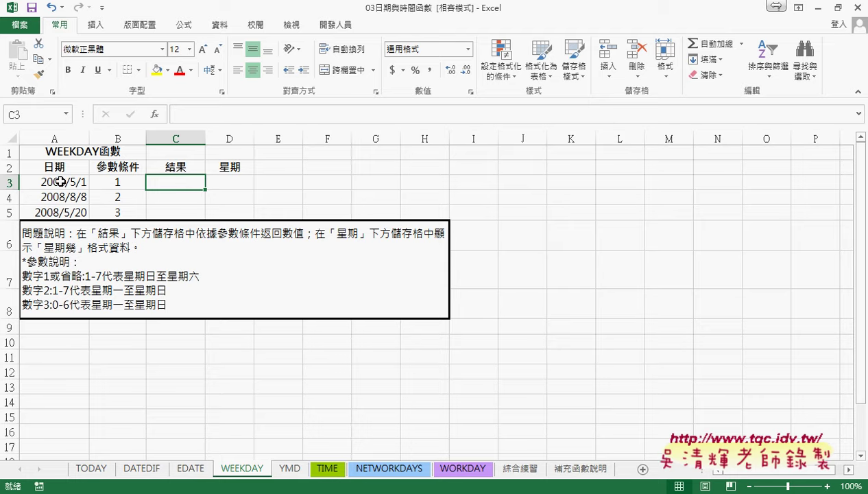
{"action": "left_click", "coordinate": [155, 114]}
{"action": "left_click", "coordinate": [440, 144]}
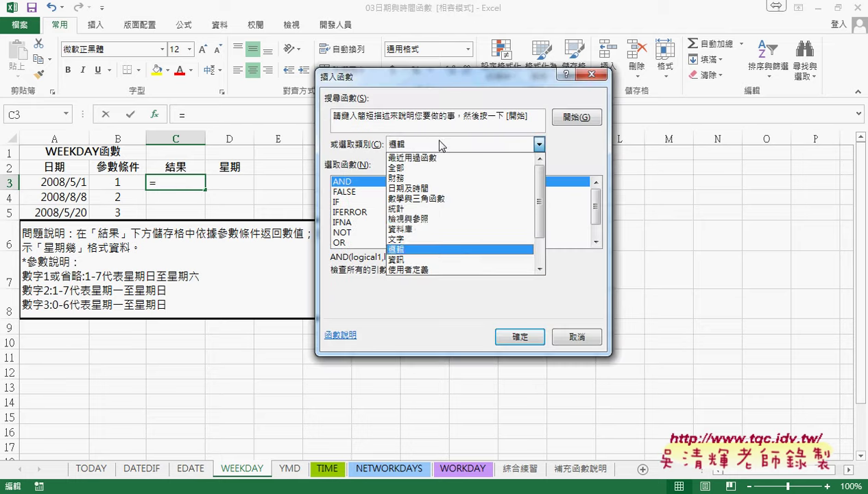
{"action": "left_click", "coordinate": [516, 189]}
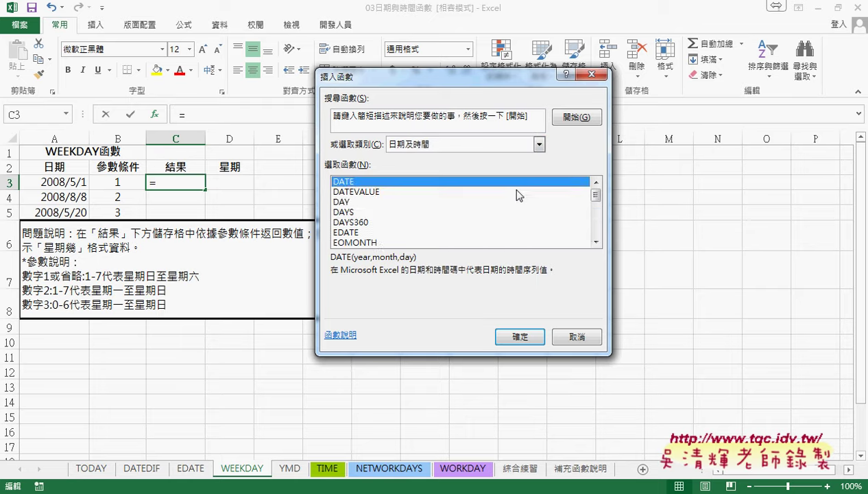
{"action": "left_click_drag", "start_coordinate": [595, 195], "coordinate": [595, 237]}
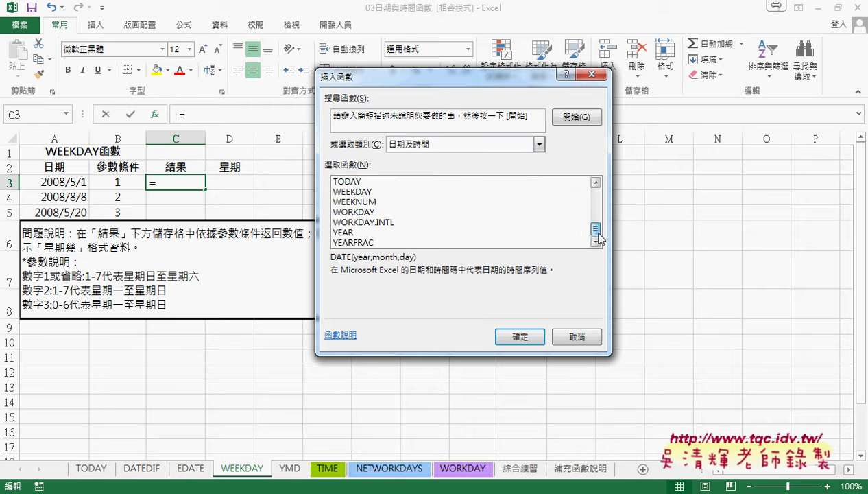
{"action": "left_click", "coordinate": [358, 192]}
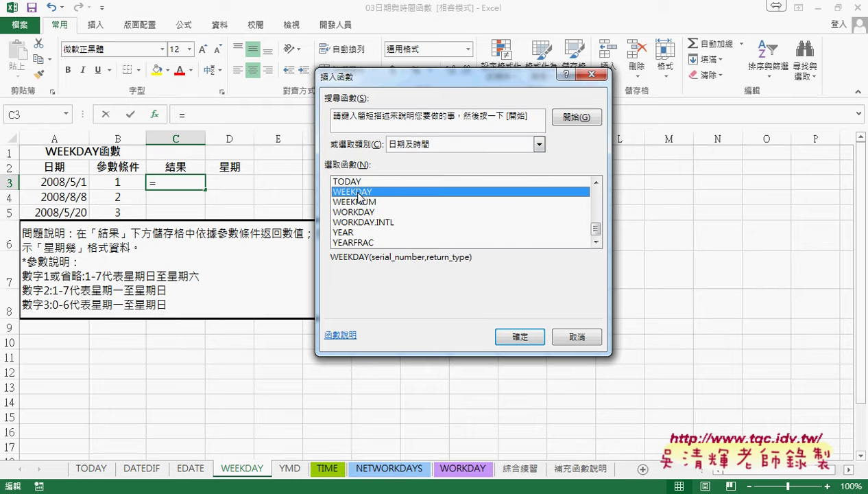
{"action": "left_click", "coordinate": [521, 337]}
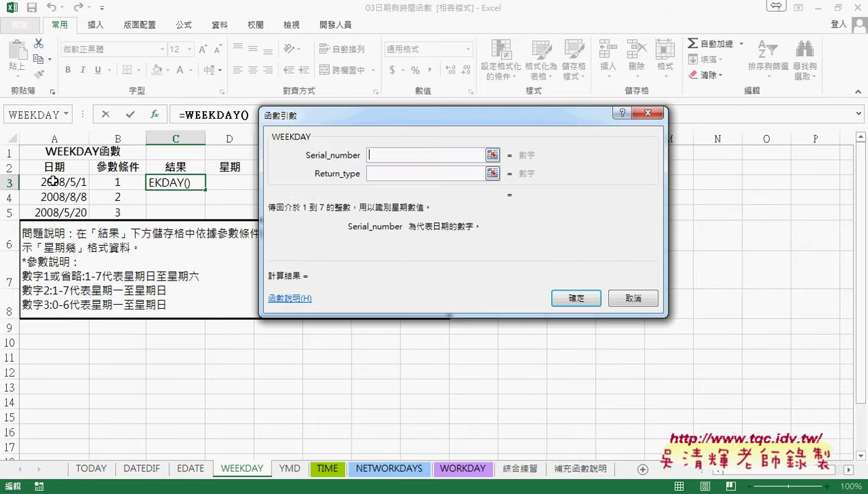
Step: Feed A3's date 2008/5/1 to WEEKDAY, note the result 5, then cancel the formula
{"action": "left_click", "coordinate": [52, 181]}
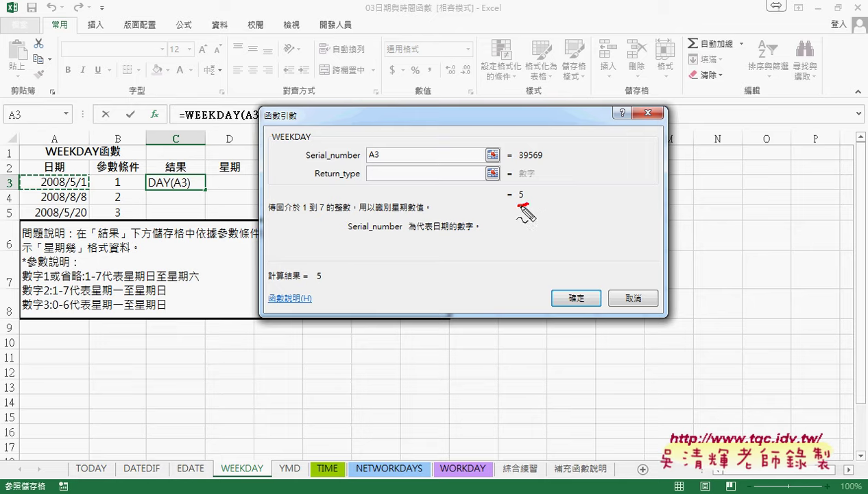
{"action": "left_click_drag", "start_coordinate": [527, 184], "coordinate": [524, 185]}
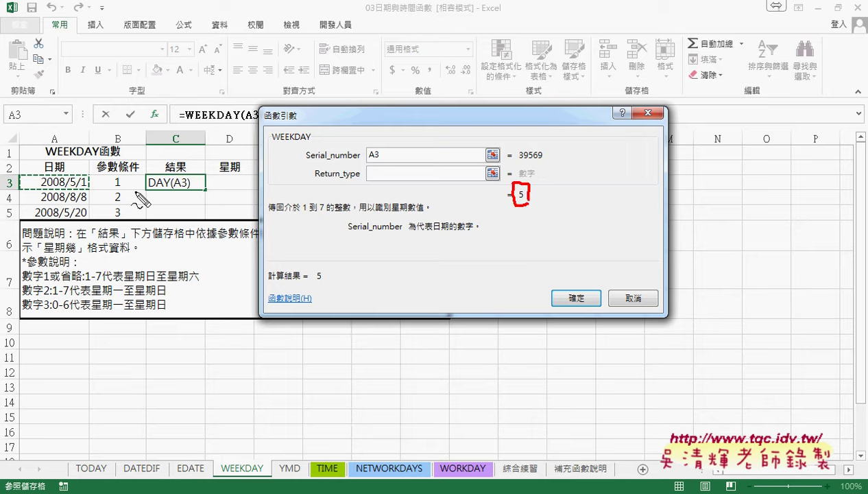
{"action": "left_click_drag", "start_coordinate": [38, 187], "coordinate": [83, 185]}
{"action": "left_click_drag", "start_coordinate": [195, 120], "coordinate": [230, 118]}
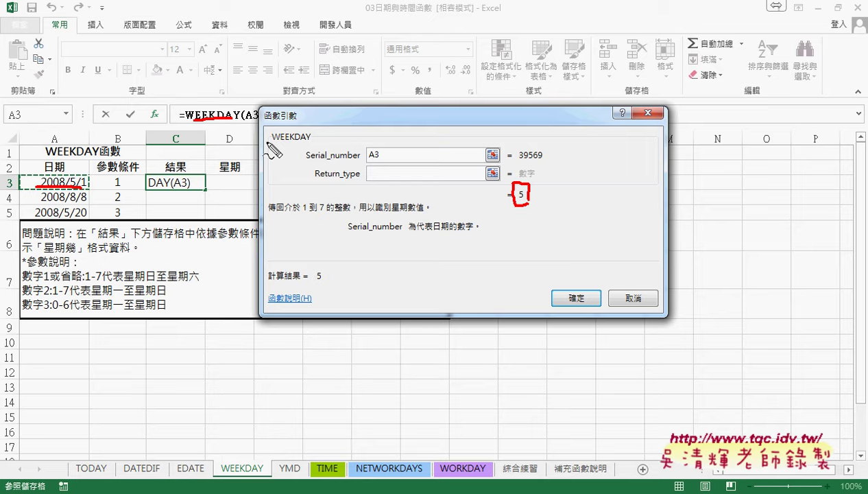
{"action": "left_click_drag", "start_coordinate": [513, 214], "coordinate": [529, 216]}
{"action": "left_click_drag", "start_coordinate": [57, 162], "coordinate": [103, 158]}
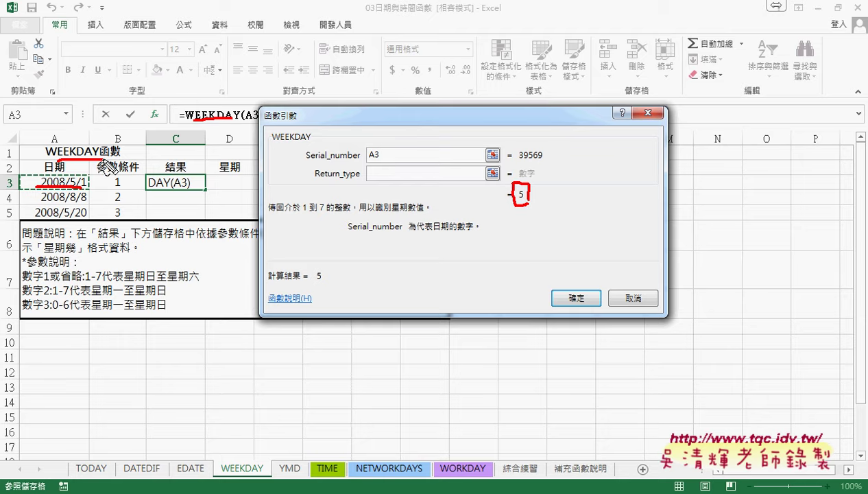
{"action": "key", "text": "Escape"}
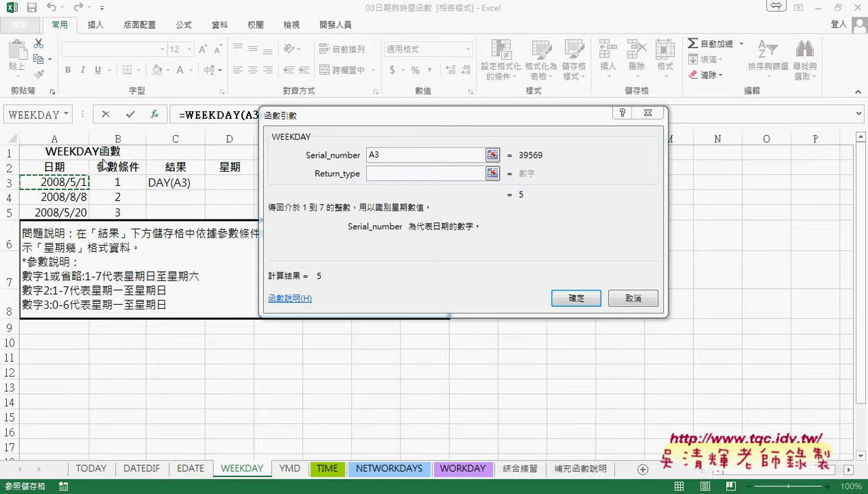
{"action": "left_click", "coordinate": [631, 295]}
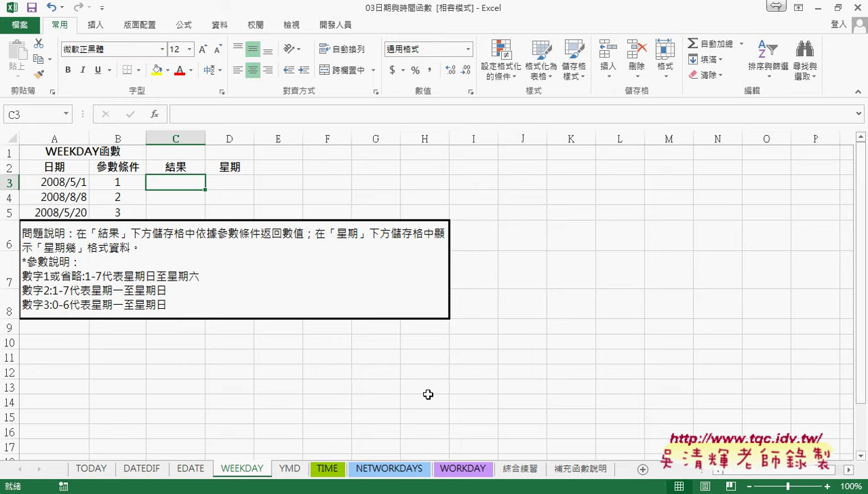
Step: On 綜合練習, extend a selection from A2 across and down to L32, then start a new rule
{"action": "left_click", "coordinate": [525, 468]}
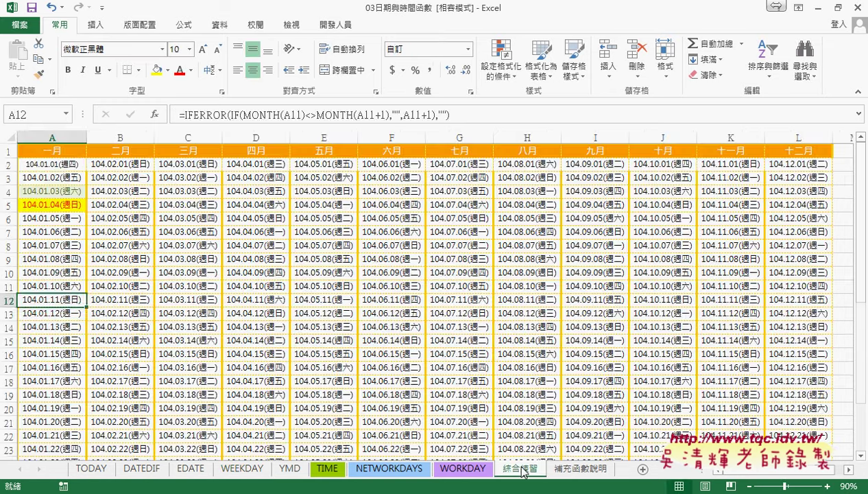
{"action": "left_click", "coordinate": [61, 166]}
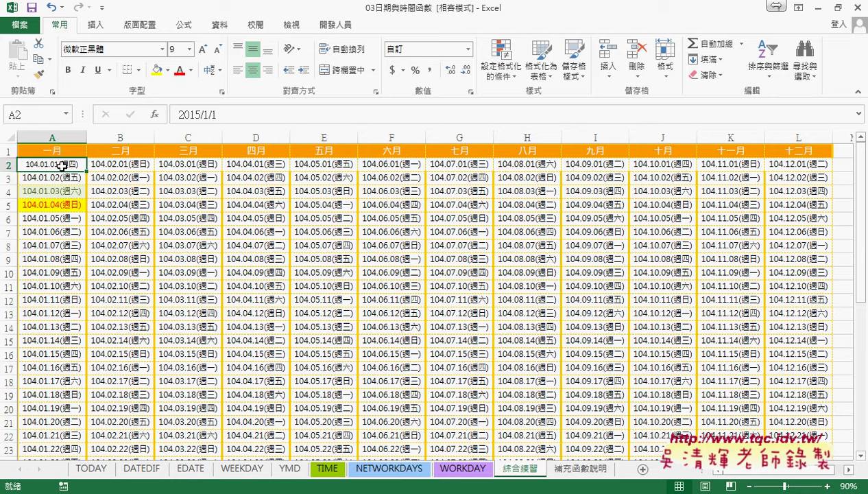
{"action": "key", "text": "ctrl+shift+Right"}
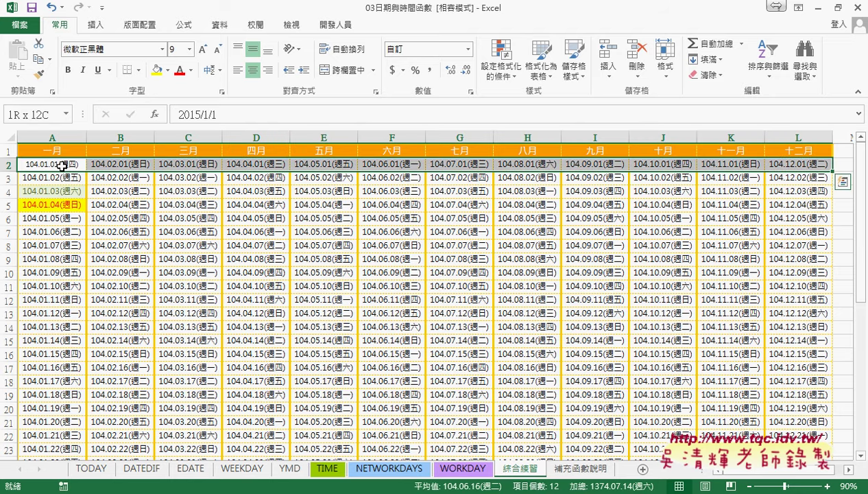
{"action": "key", "text": "ctrl+shift+Down"}
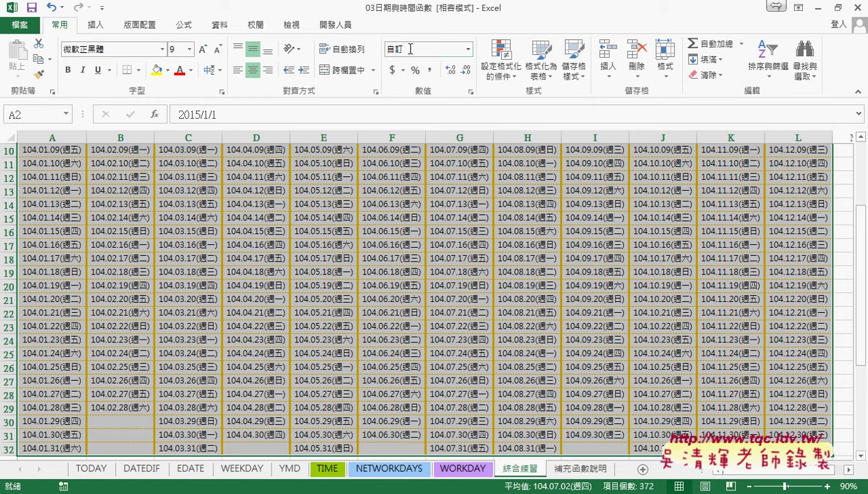
{"action": "left_click", "coordinate": [491, 69]}
{"action": "left_click", "coordinate": [524, 244]}
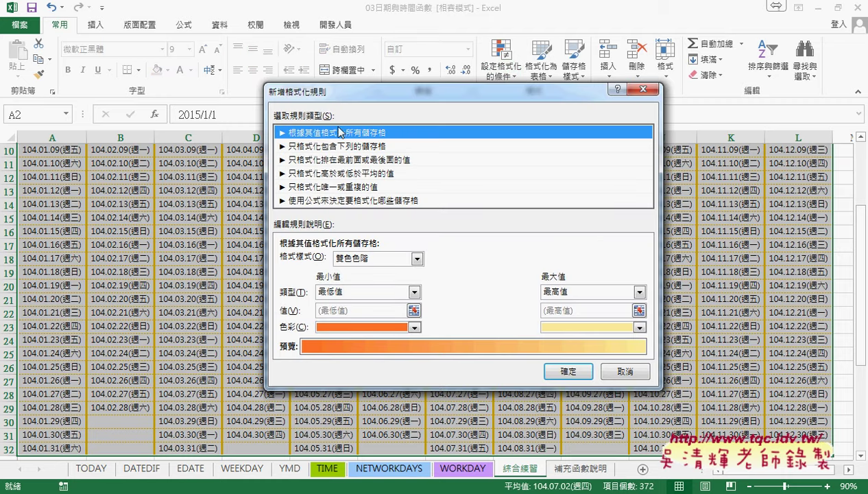
Step: Switch the rule to a formula-based type with the condition =weekday(A2)=1
{"action": "left_click", "coordinate": [302, 201]}
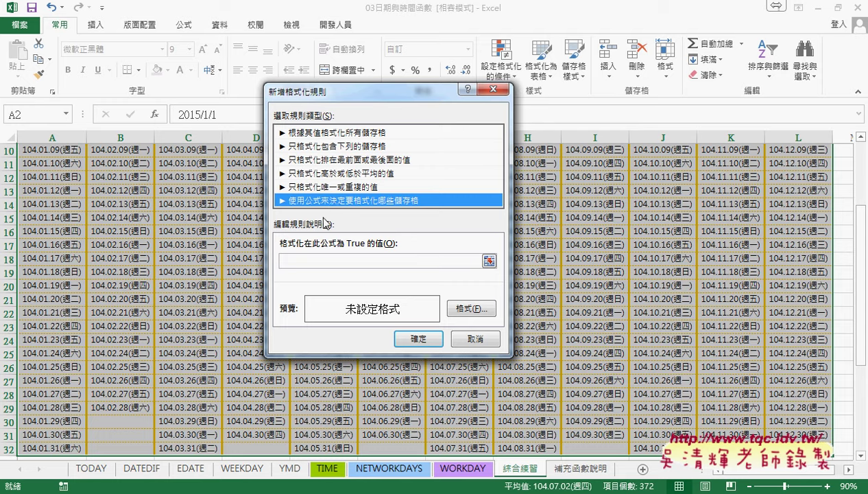
{"action": "left_click", "coordinate": [315, 262]}
{"action": "type", "text": "="}
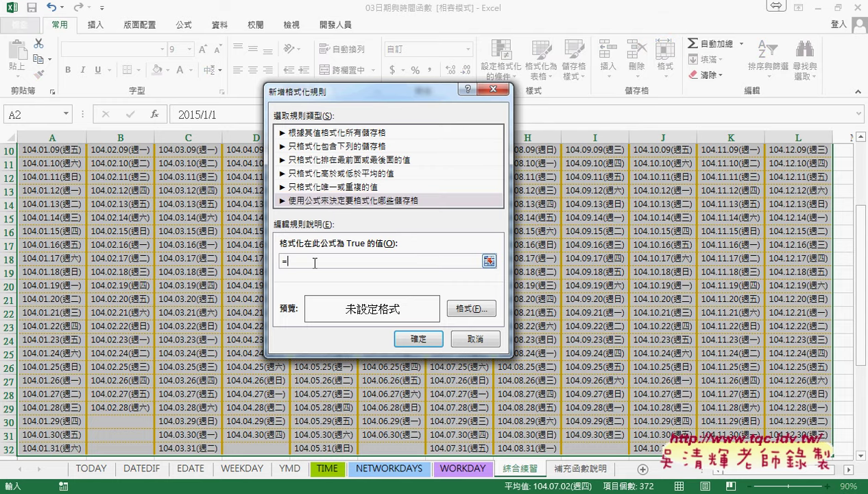
{"action": "type", "text": "wee"}
{"action": "type", "text": "k"}
{"action": "type", "text": "d"}
{"action": "type", "text": "ay"}
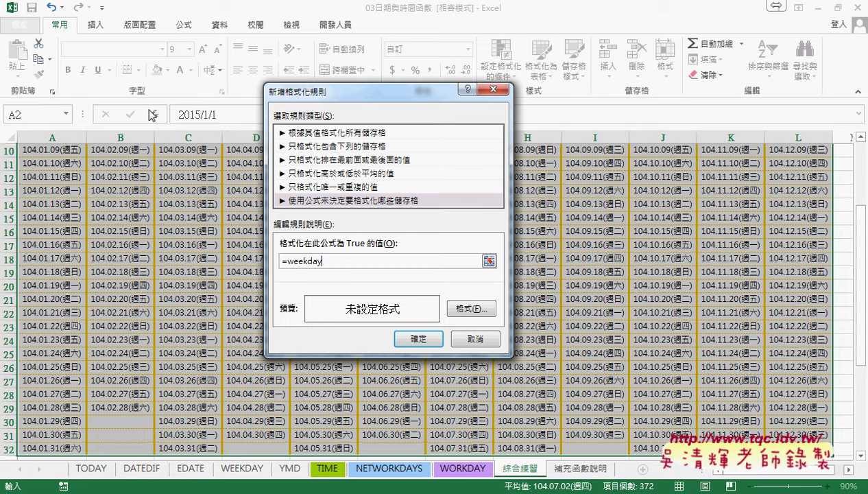
{"action": "type", "text": "("}
{"action": "type", "text": "A"}
{"action": "type", "text": "2"}
{"action": "type", "text": ")"}
{"action": "type", "text": "="}
{"action": "type", "text": "1"}
Step: Format cells matching the rule with red text and a yellow fill
{"action": "left_click", "coordinate": [469, 310]}
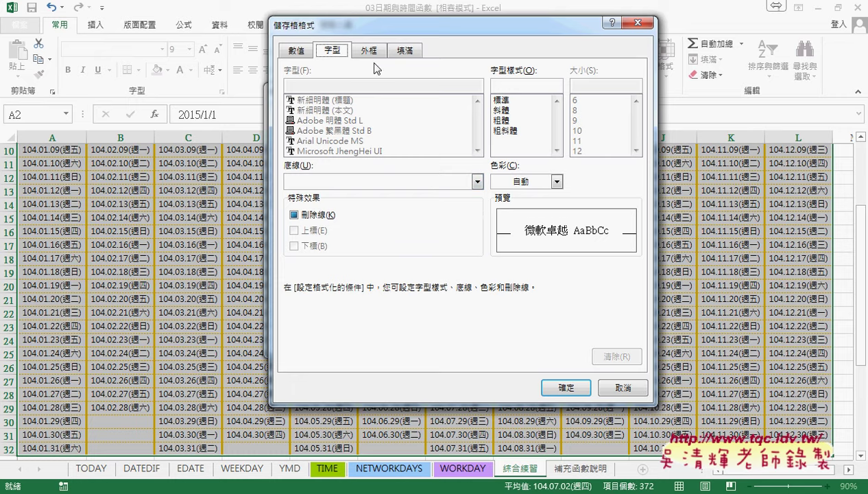
{"action": "left_click", "coordinate": [542, 184]}
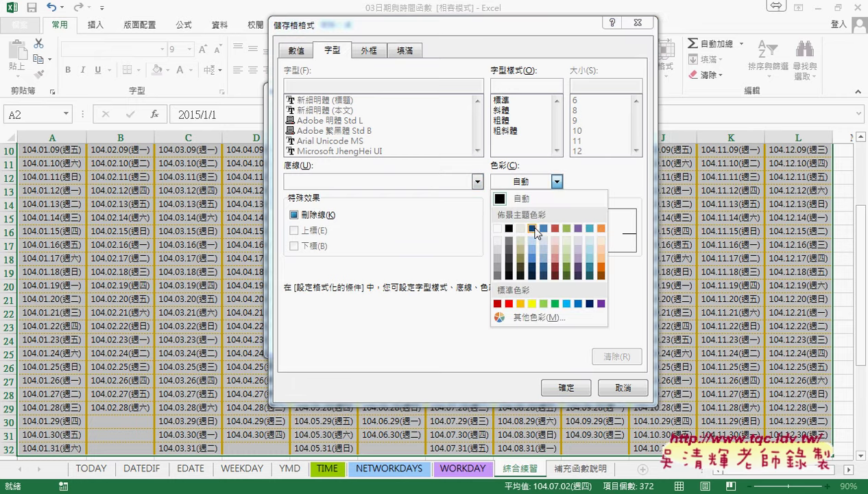
{"action": "left_click", "coordinate": [508, 304]}
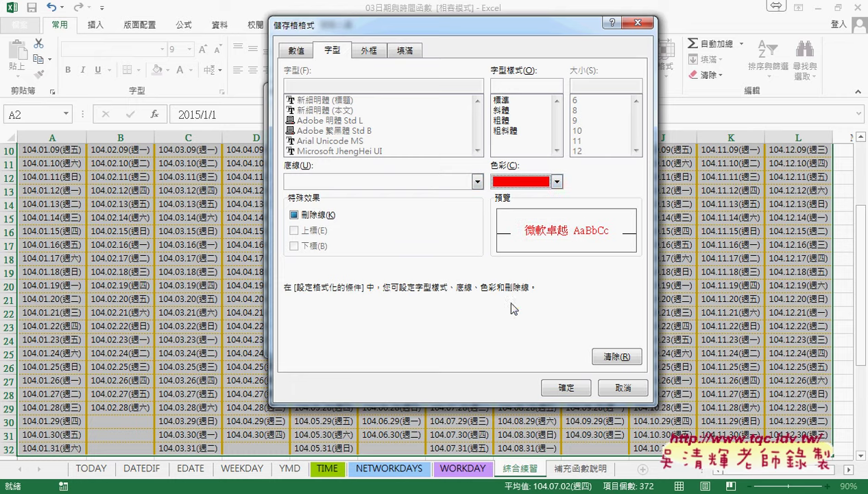
{"action": "left_click", "coordinate": [404, 50]}
{"action": "left_click", "coordinate": [333, 190]}
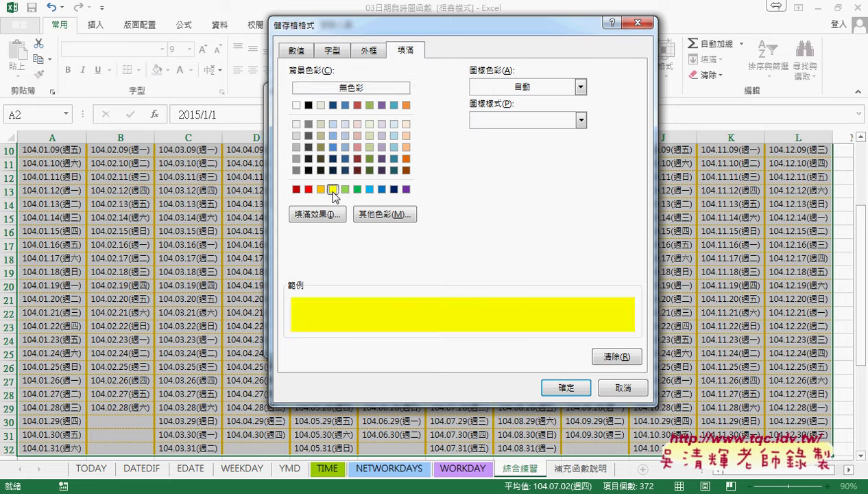
{"action": "left_click", "coordinate": [332, 50]}
{"action": "left_click", "coordinate": [559, 387]}
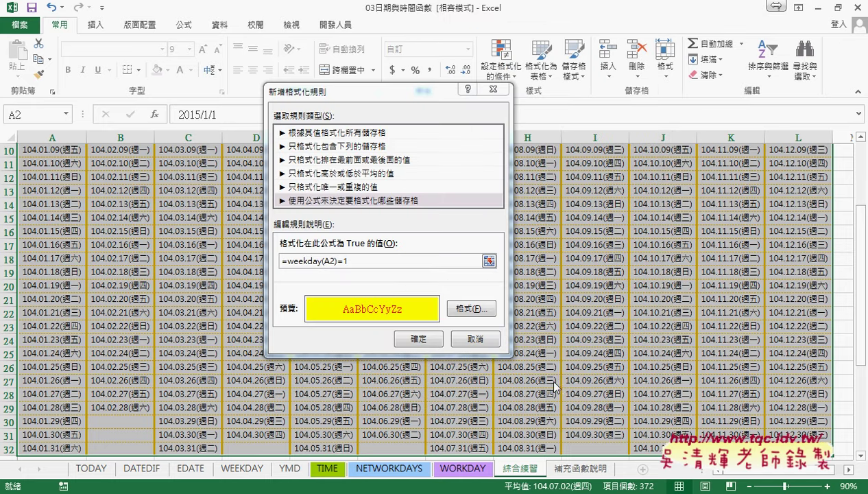
Step: Copy the =weekday(A2)=1 formula for reuse and apply the Sunday rule
{"action": "double_click", "coordinate": [334, 258]}
{"action": "key", "text": "ctrl+c"}
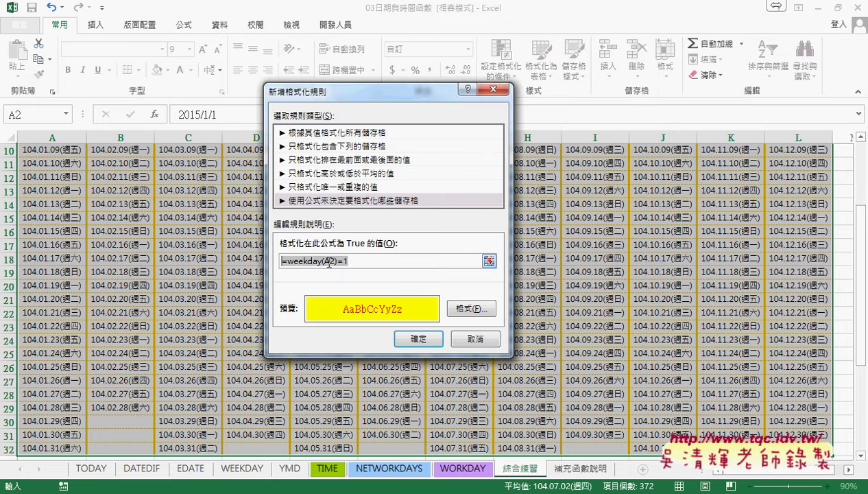
{"action": "right_click", "coordinate": [328, 263]}
{"action": "left_click", "coordinate": [360, 286]}
{"action": "left_click", "coordinate": [419, 340]}
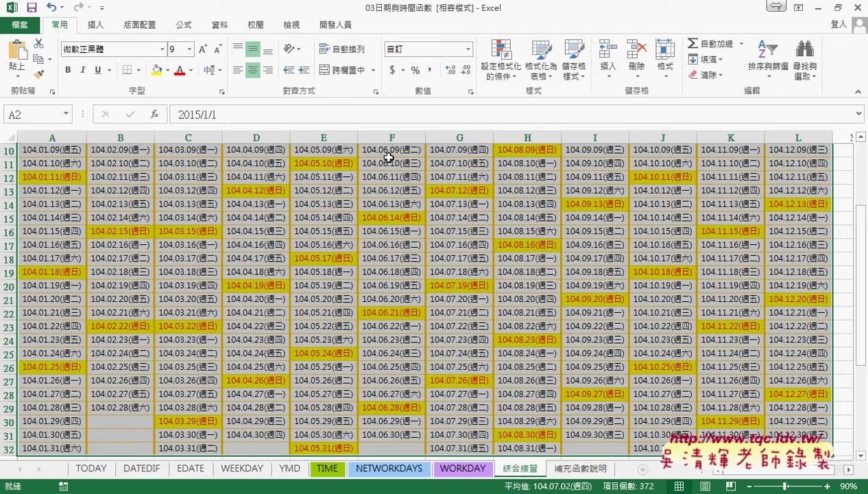
Step: Create another formula rule by pasting the WEEKDAY formula and changing it to =weekday(A2)=7
{"action": "left_click", "coordinate": [501, 61]}
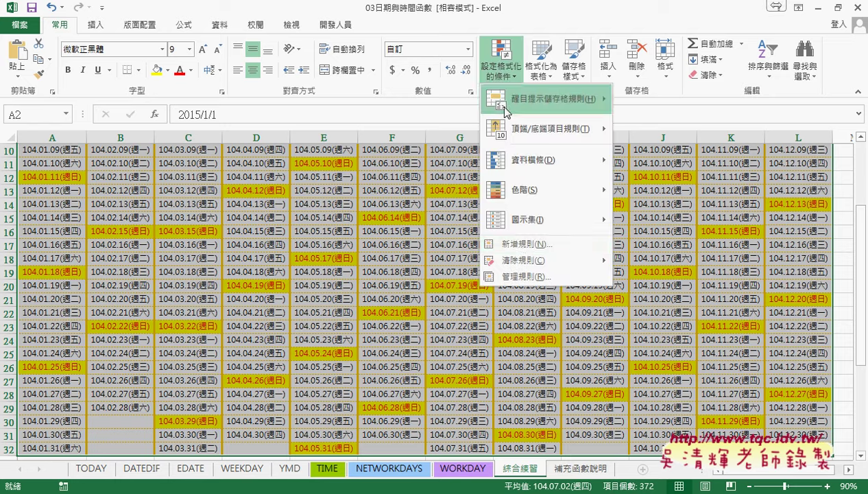
{"action": "left_click", "coordinate": [524, 245]}
{"action": "left_click", "coordinate": [312, 190]}
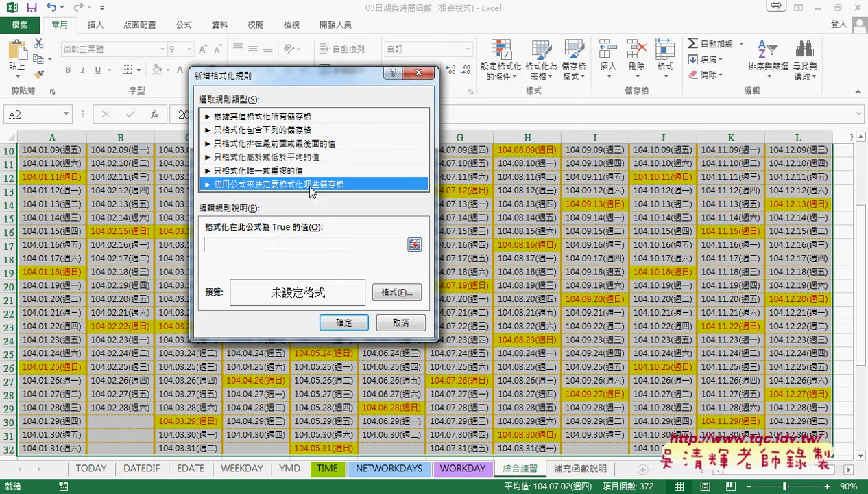
{"action": "left_click", "coordinate": [264, 240]}
{"action": "right_click", "coordinate": [264, 243]}
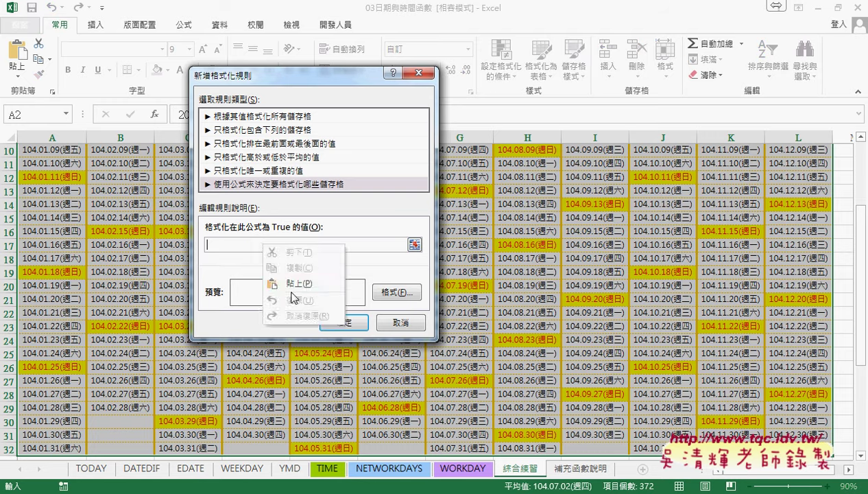
{"action": "left_click", "coordinate": [291, 283]}
{"action": "left_click_drag", "start_coordinate": [269, 243], "coordinate": [284, 242]}
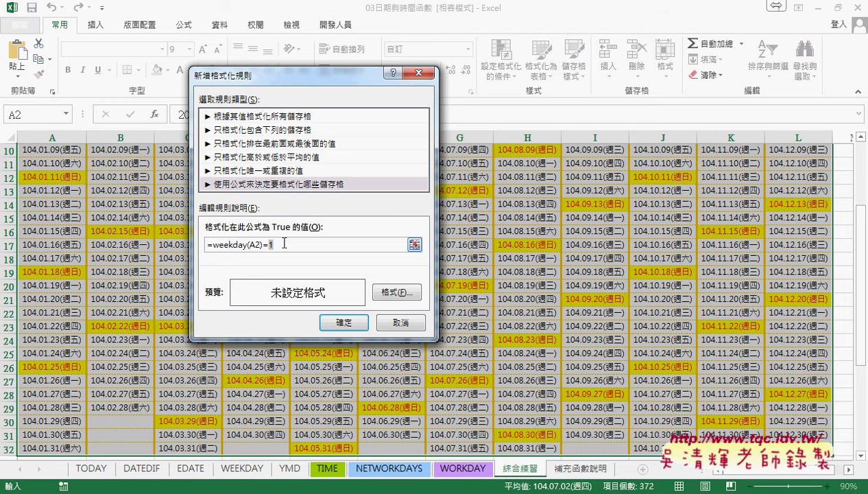
{"action": "type", "text": "7"}
Step: Format the Saturday rule with dark olive green text on a light green fill
{"action": "left_click", "coordinate": [398, 293]}
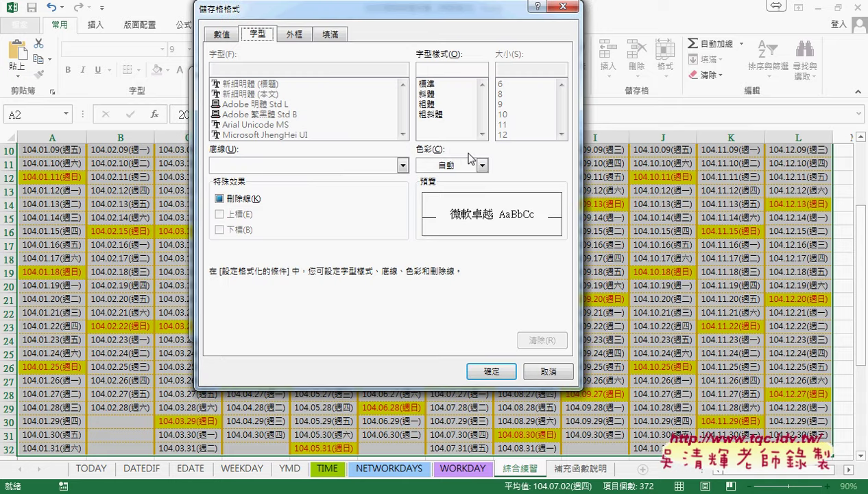
{"action": "left_click", "coordinate": [480, 165]}
{"action": "left_click", "coordinate": [486, 258]}
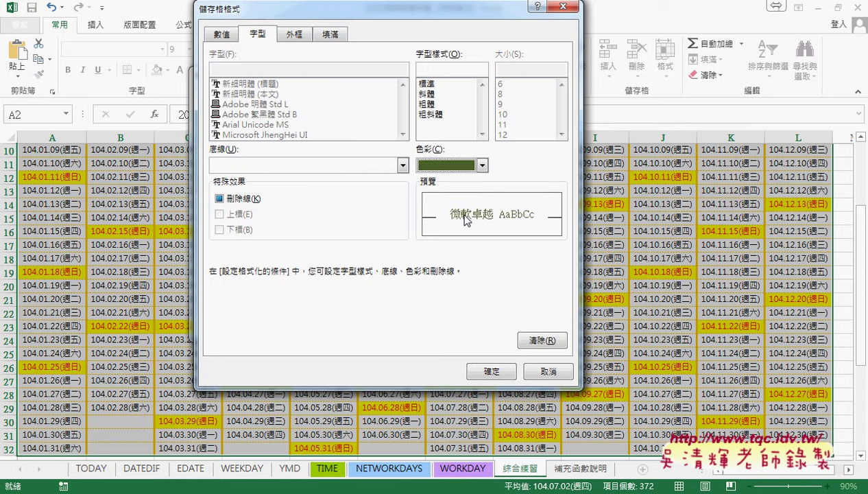
{"action": "left_click", "coordinate": [331, 38]}
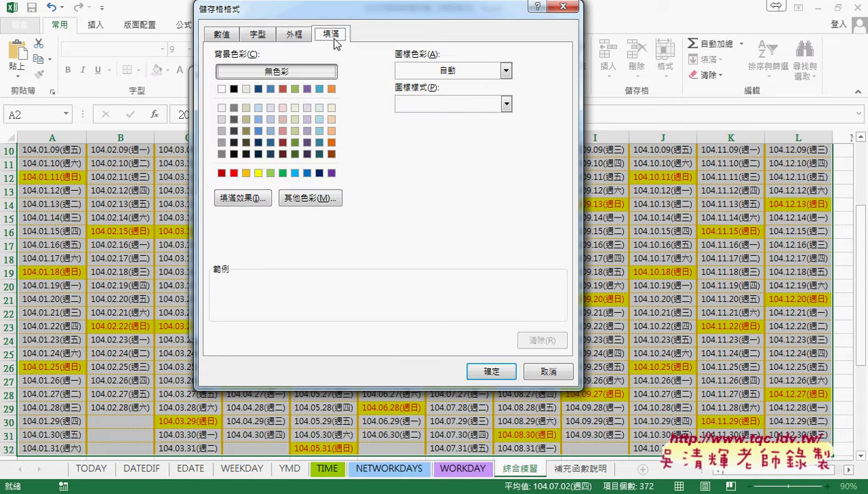
{"action": "left_click", "coordinate": [296, 109]}
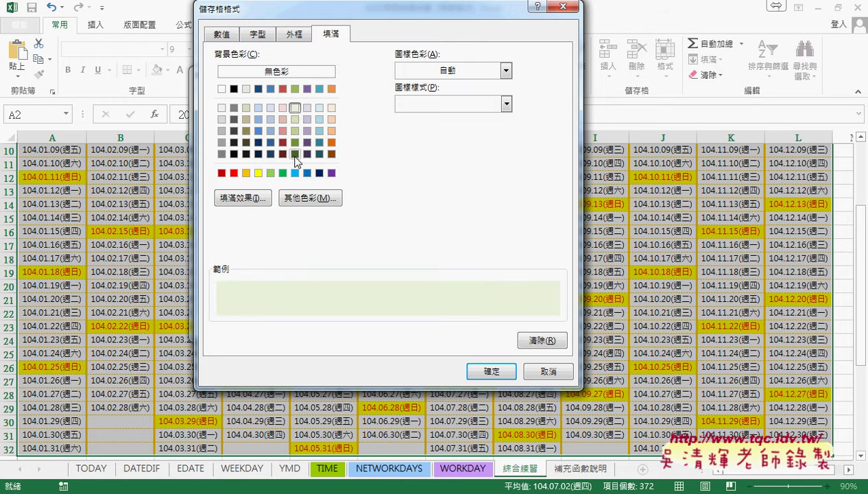
{"action": "left_click", "coordinate": [492, 370]}
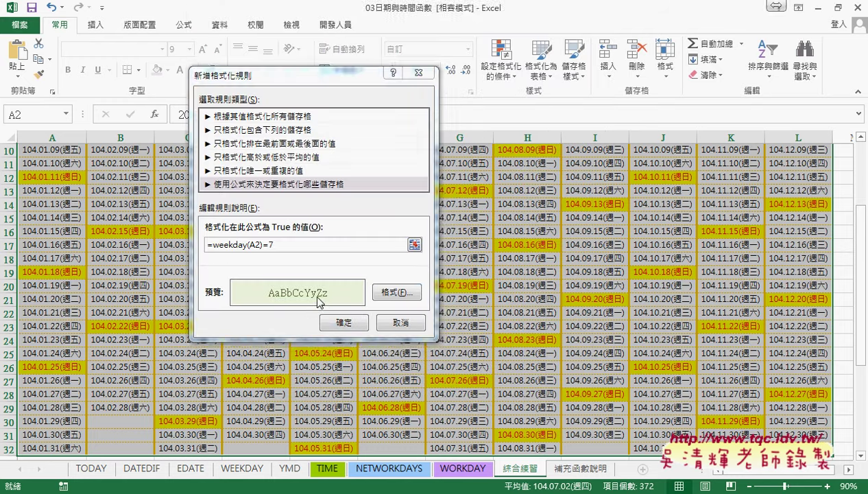
Step: Apply the Saturday rule, scroll back to the calendar's top, and reopen Conditional Formatting
{"action": "left_click", "coordinate": [345, 323]}
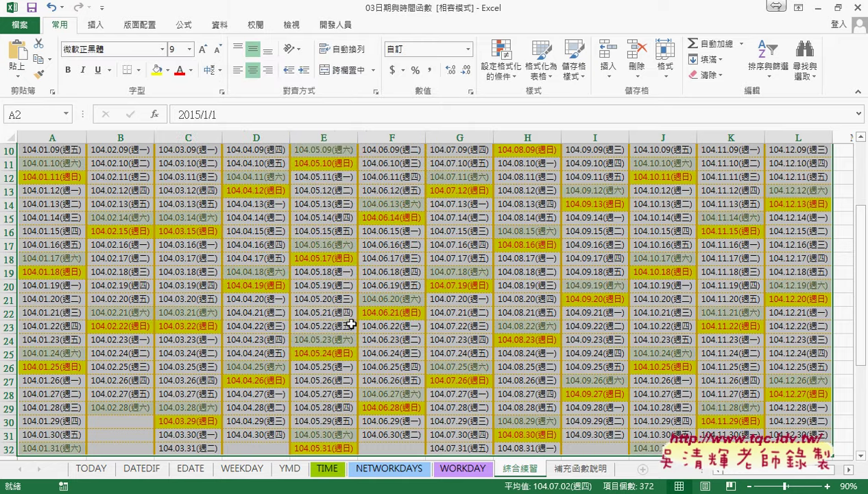
{"action": "left_click", "coordinate": [328, 300]}
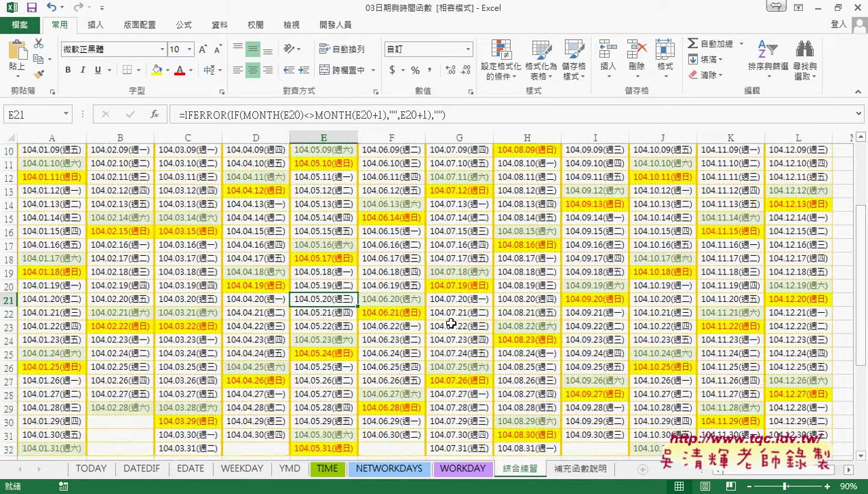
{"action": "scroll", "coordinate": [451, 322], "scroll_direction": "up", "scroll_amount": 2}
{"action": "scroll", "coordinate": [451, 323], "scroll_direction": "up", "scroll_amount": 1}
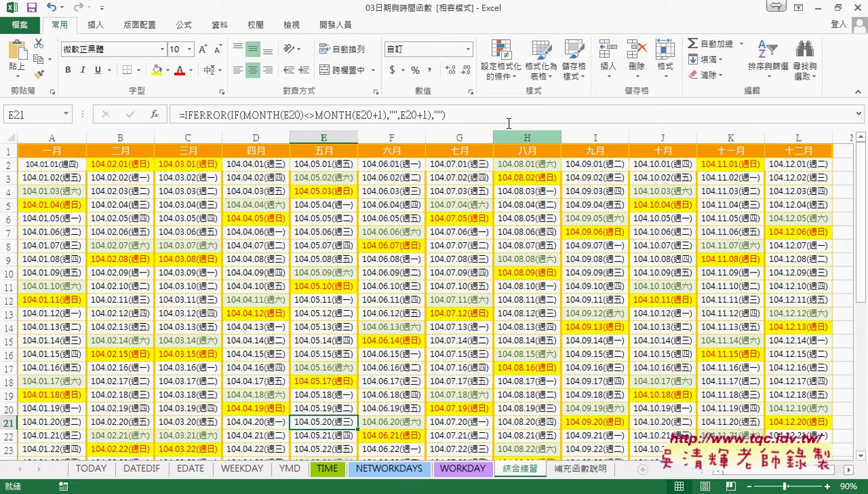
{"action": "left_click", "coordinate": [493, 77]}
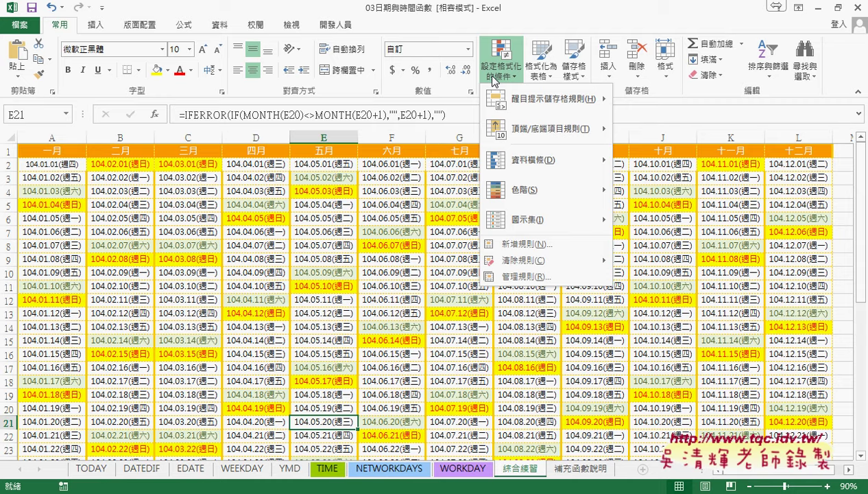
{"action": "left_click", "coordinate": [546, 249]}
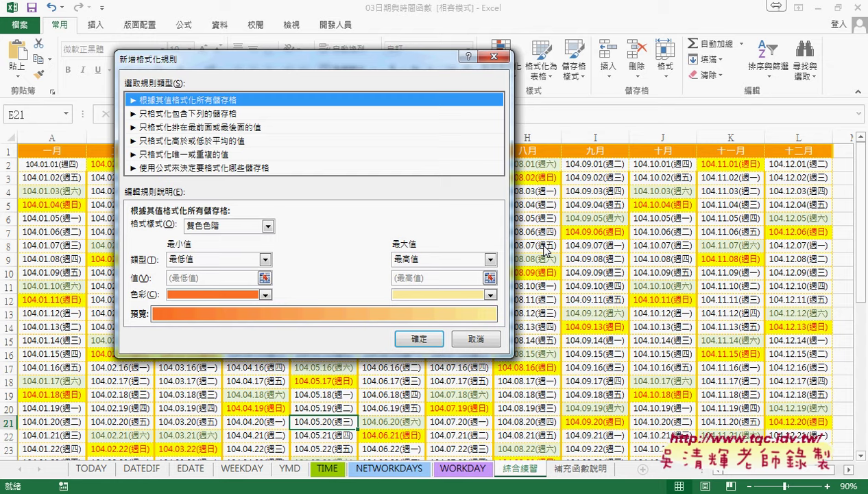
{"action": "left_click", "coordinate": [246, 168]}
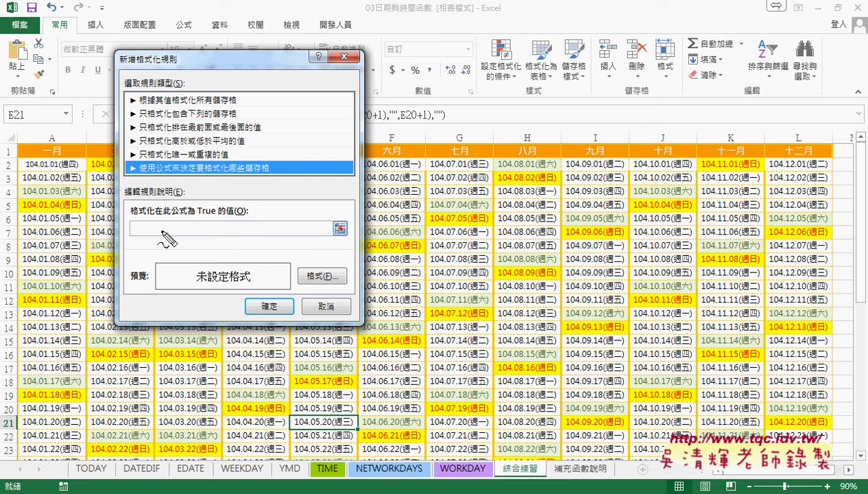
{"action": "mouse_move", "coordinate": [259, 476]}
{"action": "left_mouse_down"}
{"action": "mouse_move", "coordinate": [275, 466]}
{"action": "mouse_move", "coordinate": [251, 473]}
{"action": "mouse_move", "coordinate": [180, 257]}
{"action": "left_mouse_up"}
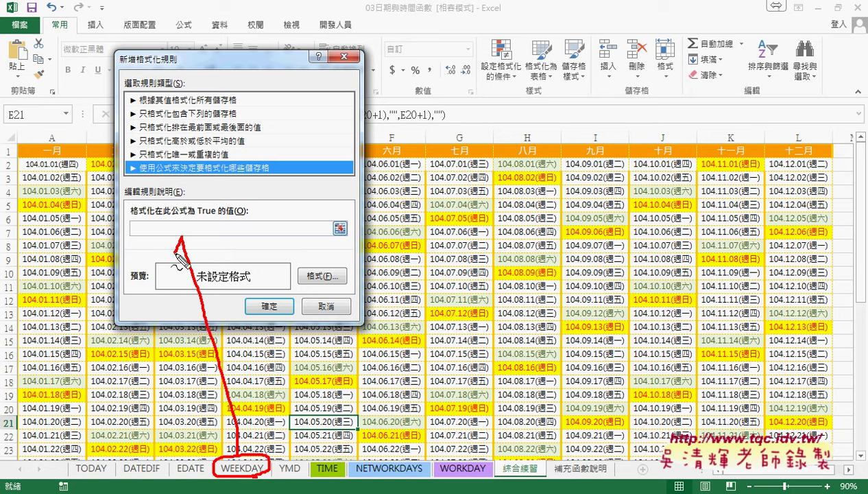
{"action": "mouse_move", "coordinate": [164, 176]}
{"action": "left_mouse_down"}
{"action": "mouse_move", "coordinate": [278, 158]}
{"action": "mouse_move", "coordinate": [237, 184]}
{"action": "left_mouse_up"}
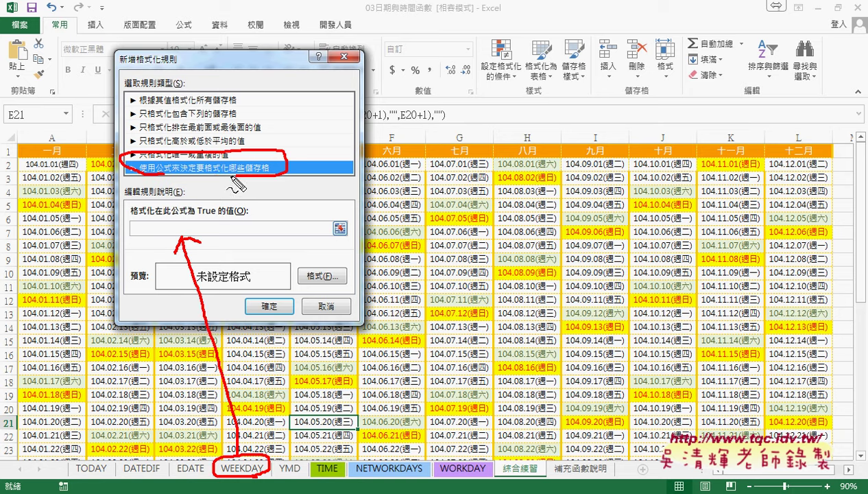
{"action": "left_click_drag", "start_coordinate": [156, 238], "coordinate": [152, 241]}
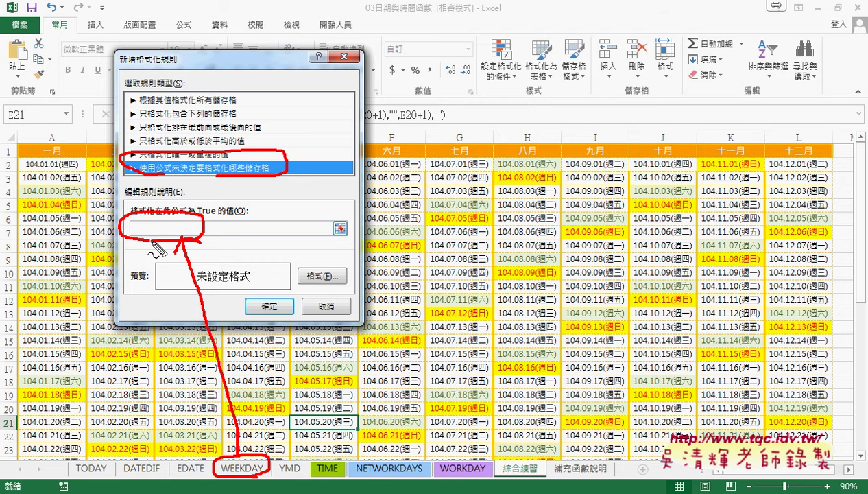
{"action": "key", "text": "Escape"}
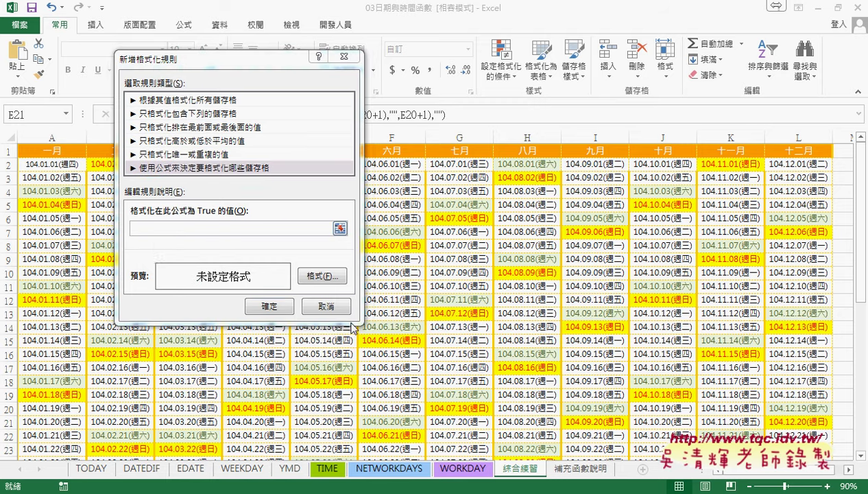
{"action": "left_click", "coordinate": [332, 307]}
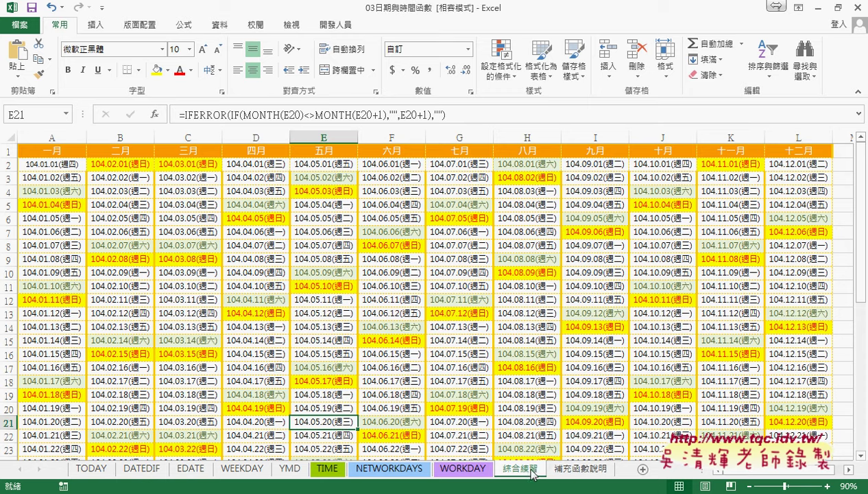
Step: Duplicate the 綜合練習 tab by Ctrl-dragging and rename the copy 綜合練習 (VBA)
{"action": "left_click_drag", "start_coordinate": [532, 473], "coordinate": [590, 474]}
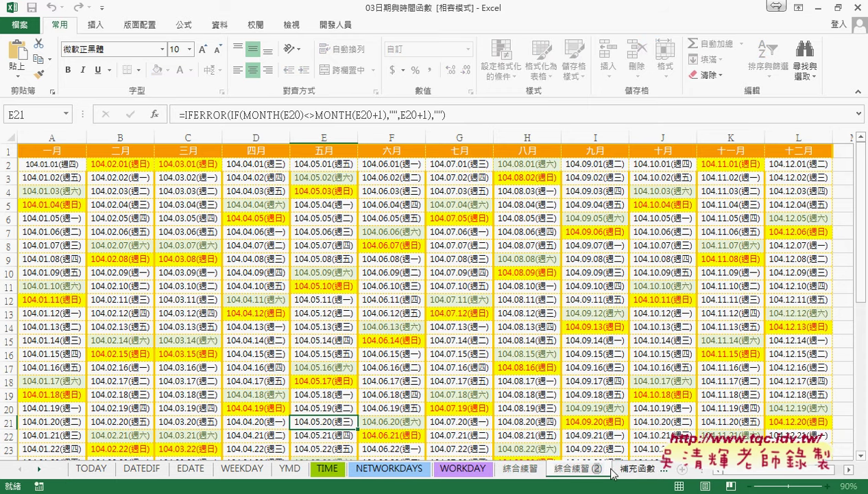
{"action": "double_click", "coordinate": [603, 470]}
{"action": "type", "text": "VBA"}
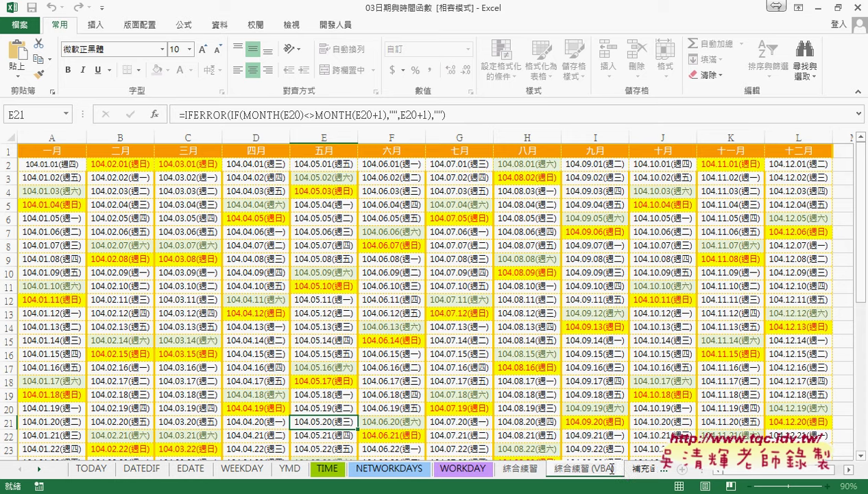
{"action": "key", "text": "Return"}
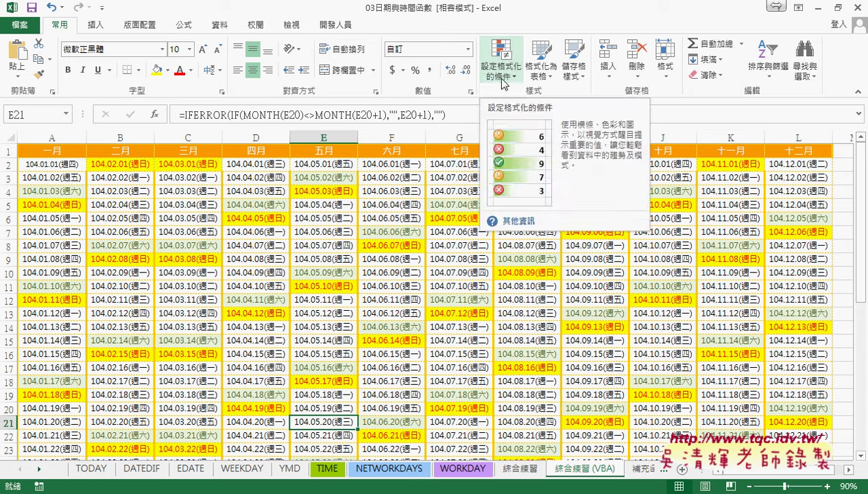
Step: On 綜合練習 (VBA), apply Clear Rules from Entire Sheet to remove the weekend formatting rules
{"action": "left_click", "coordinate": [505, 82]}
{"action": "mouse_move", "coordinate": [552, 262]}
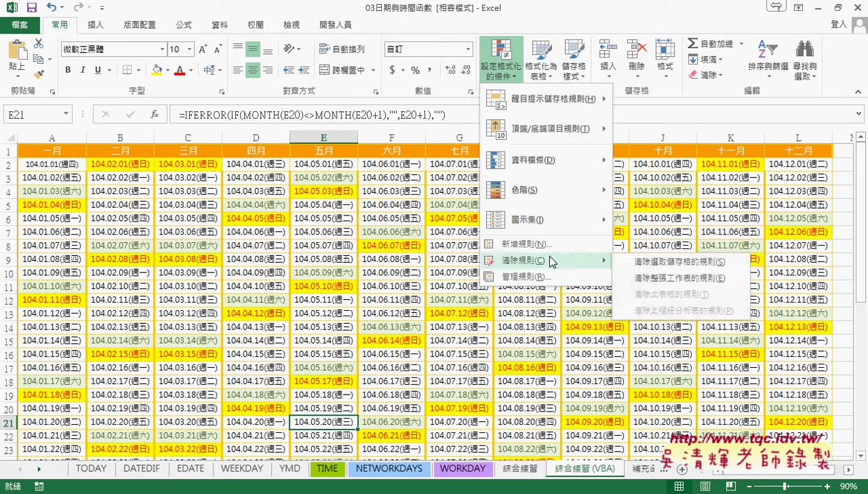
{"action": "left_click", "coordinate": [515, 473]}
{"action": "left_click", "coordinate": [520, 473]}
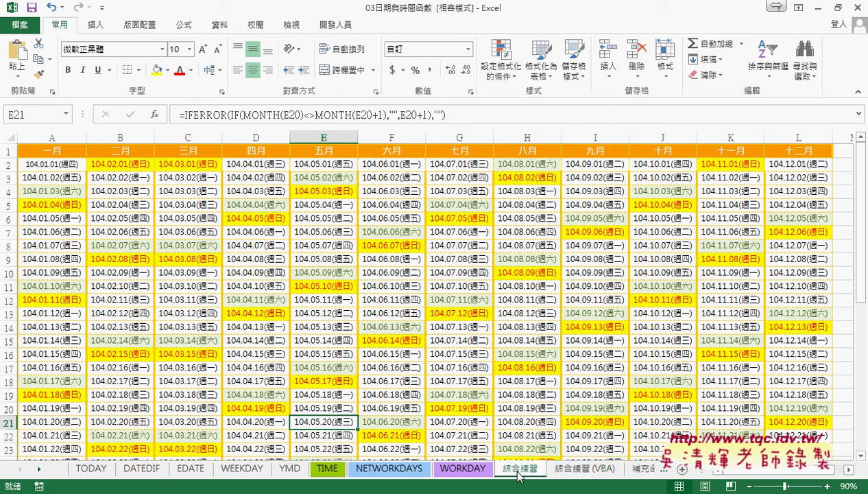
{"action": "left_click", "coordinate": [583, 469]}
{"action": "left_click", "coordinate": [500, 61]}
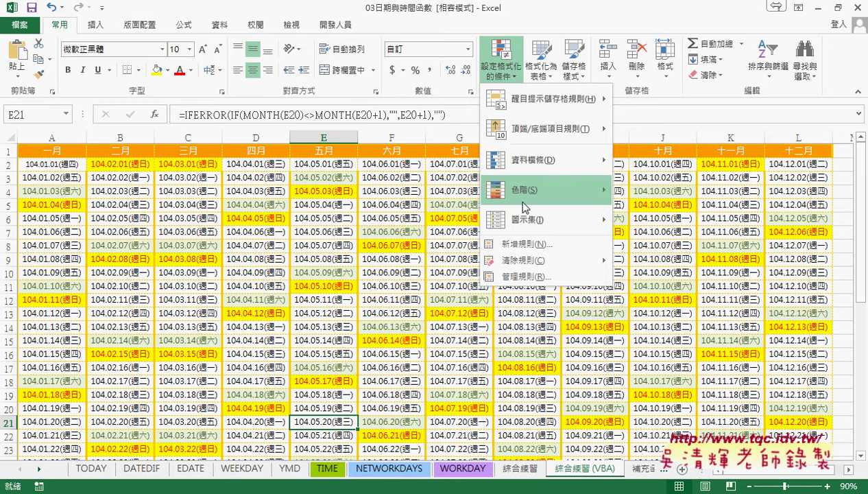
{"action": "mouse_move", "coordinate": [532, 262]}
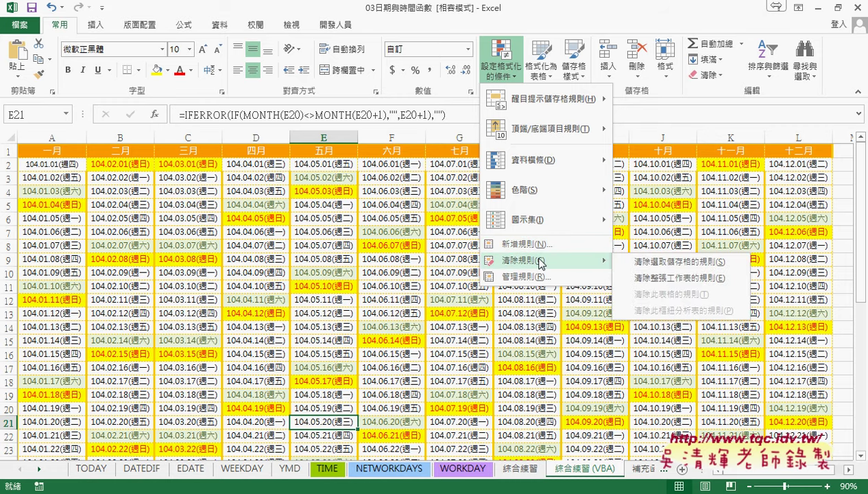
{"action": "left_click", "coordinate": [676, 287]}
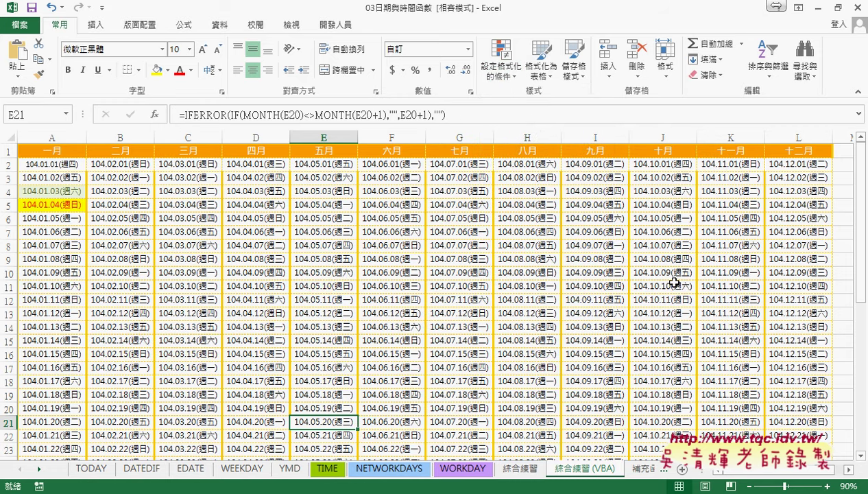